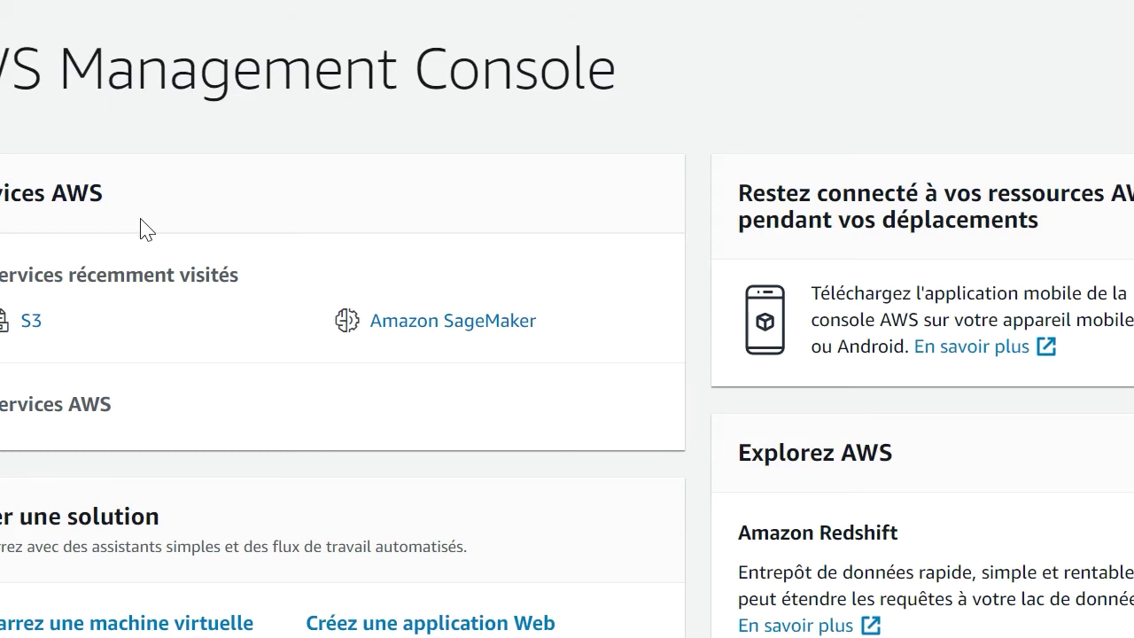
Step: Open the S3 service, start creating a new bucket and name it testformation
click(31, 322)
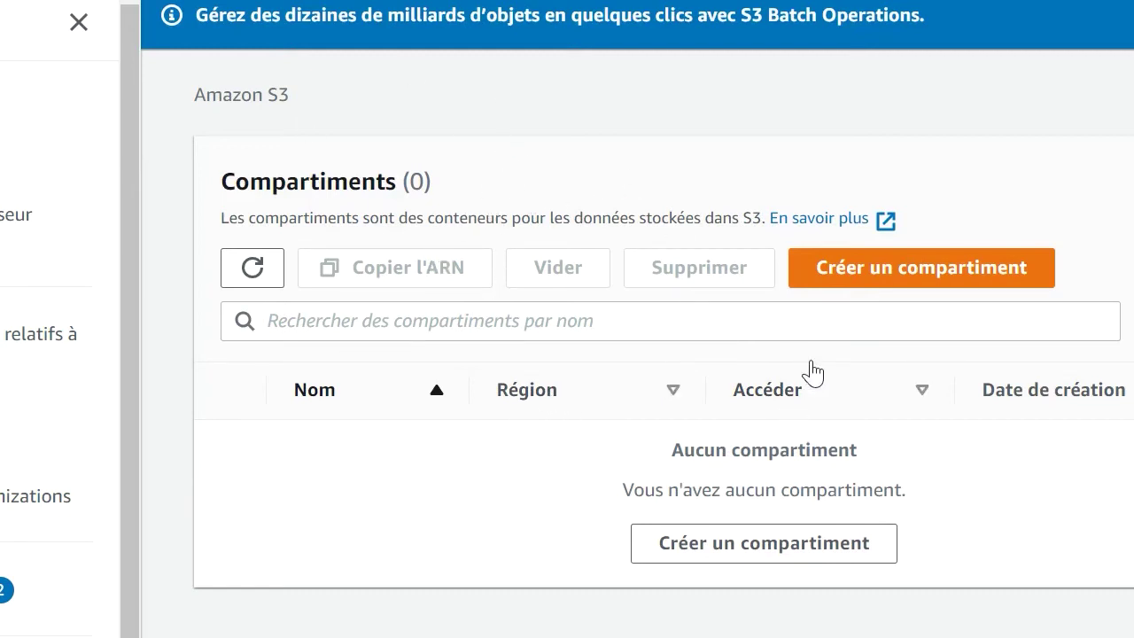
click(883, 275)
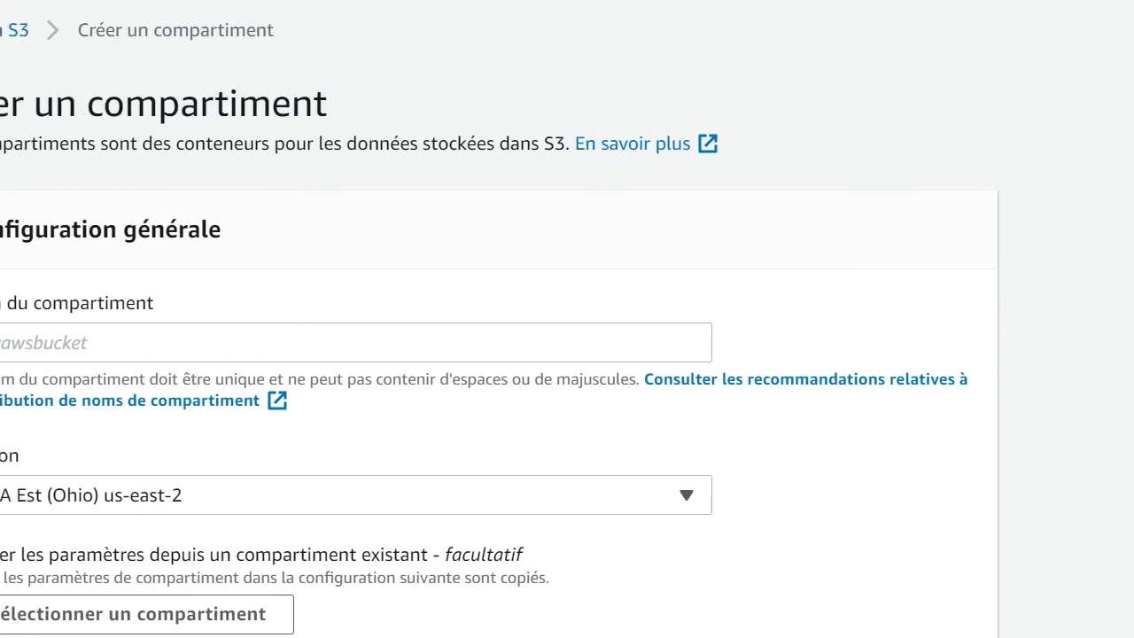
click(89, 342)
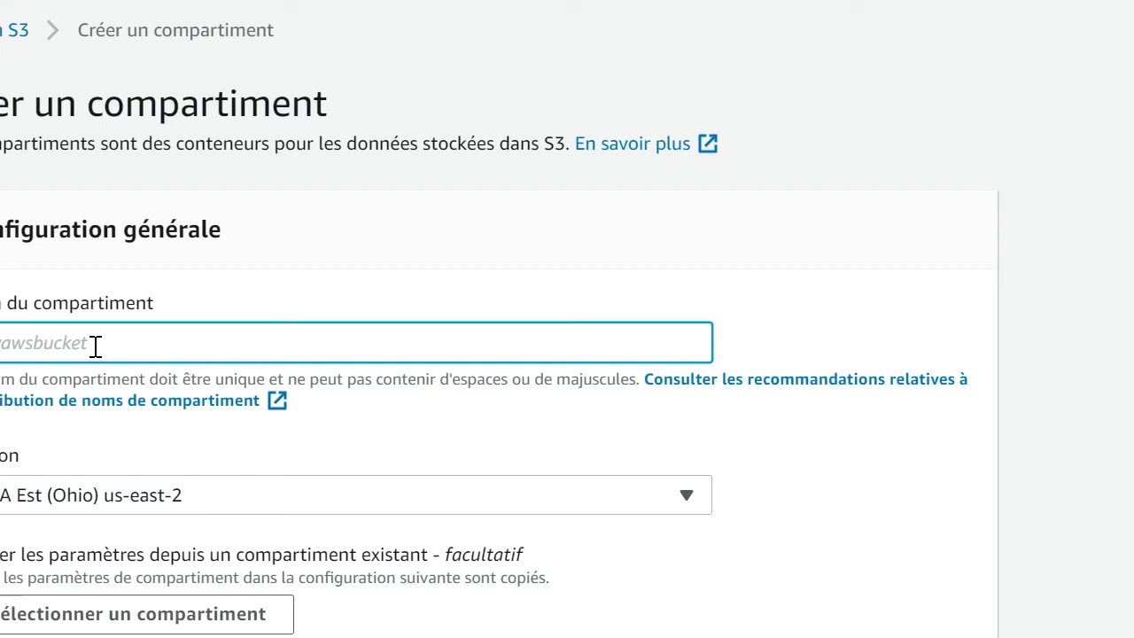
text(test)
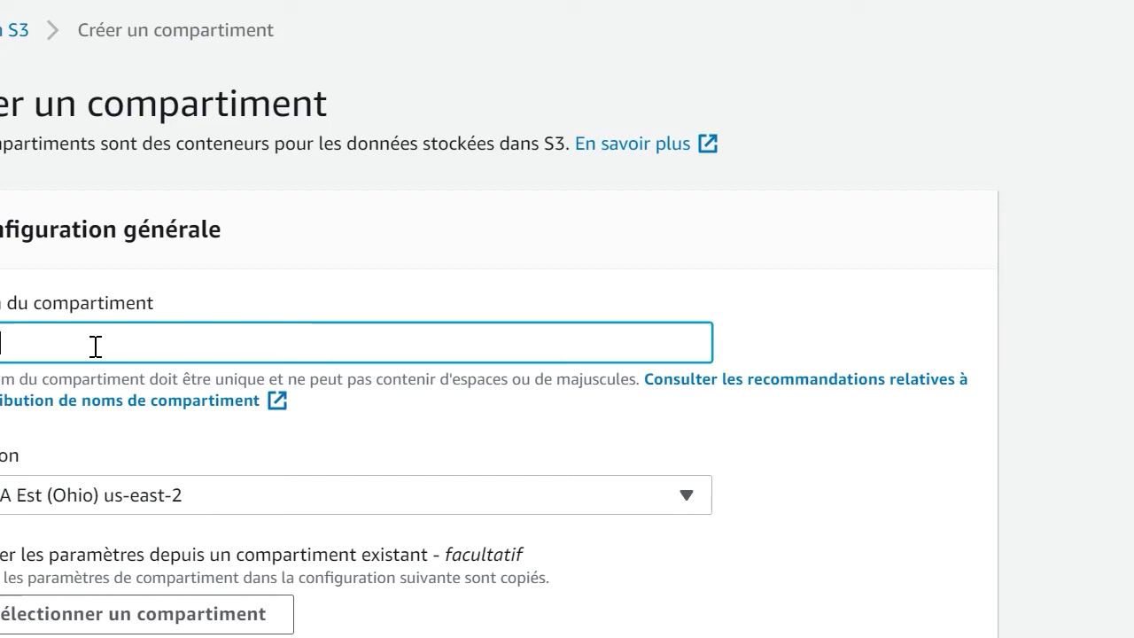
text(formation)
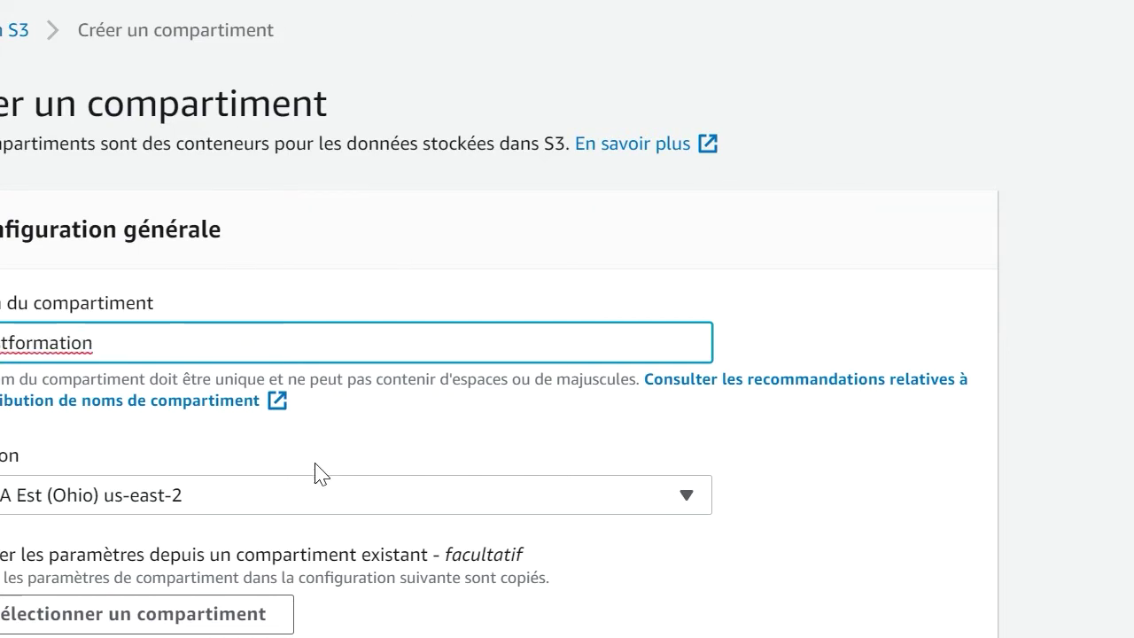
Step: Examine the region choices for the bucket and the optional setting to copy parameters from an existing bucket
scroll(387, 472, down, 1)
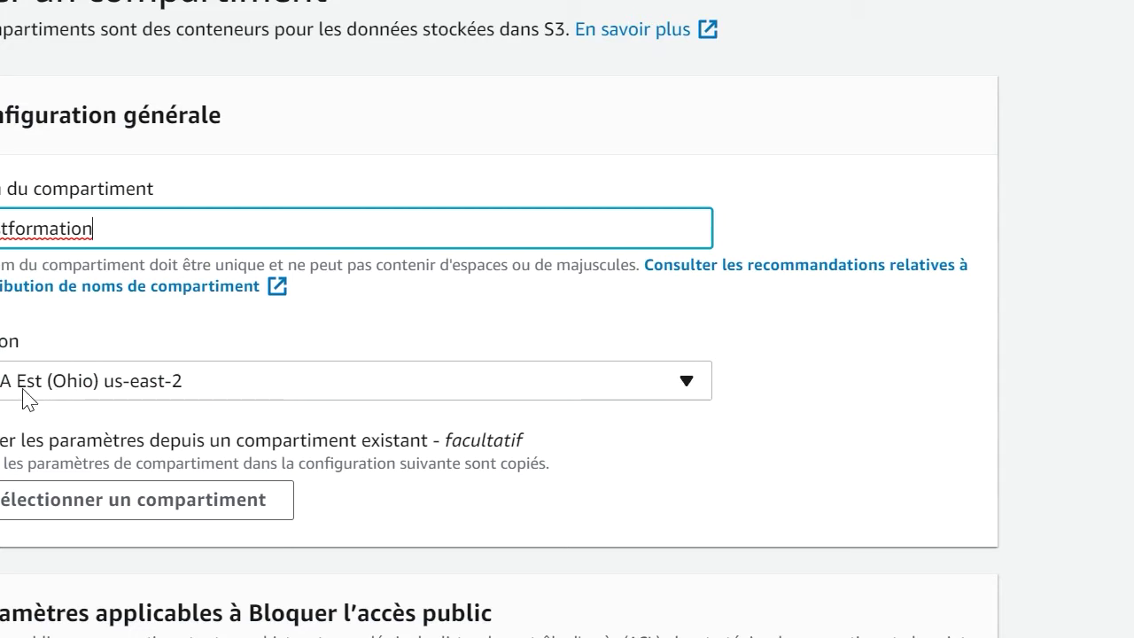
click(205, 396)
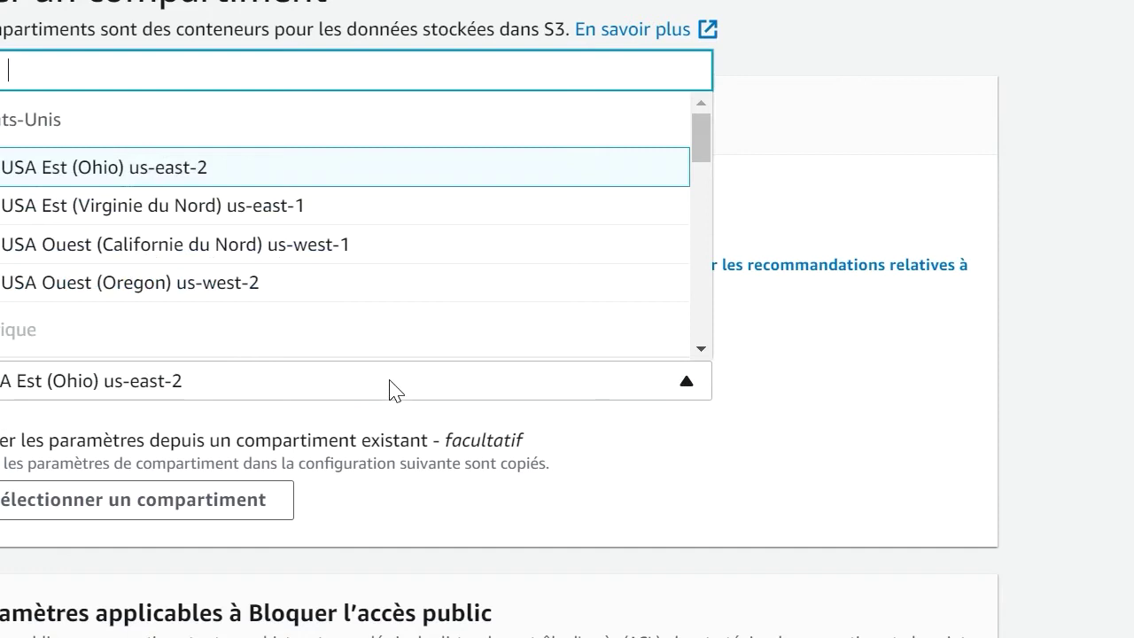
click(684, 381)
click(683, 382)
click(780, 489)
scroll(372, 492, down, 3)
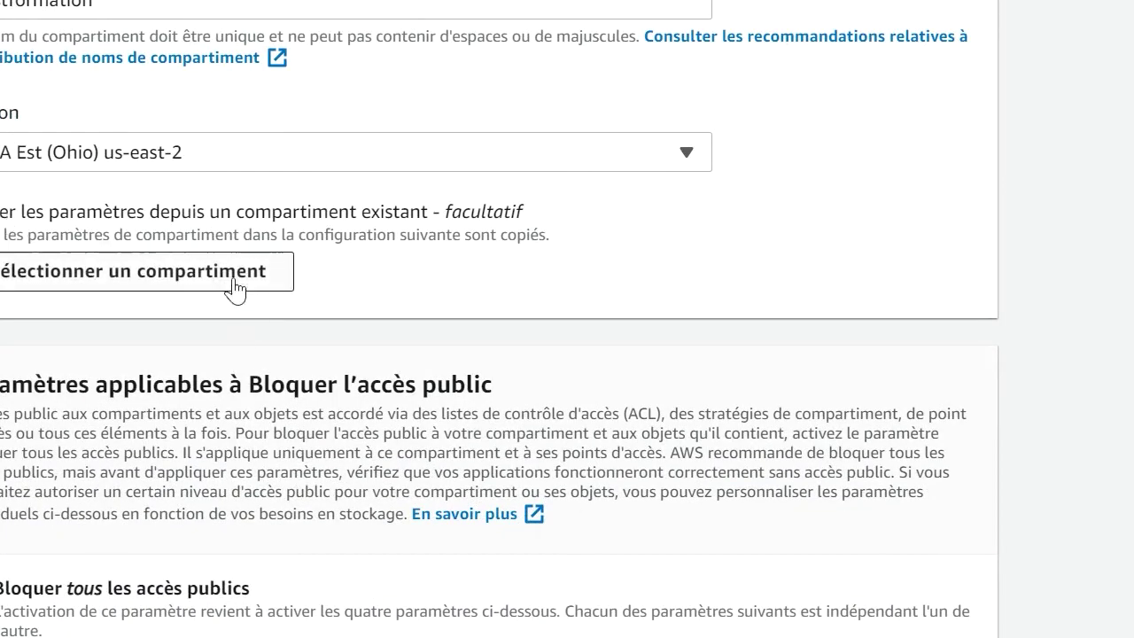
scroll(494, 333, up, 1)
scroll(405, 318, up, 2)
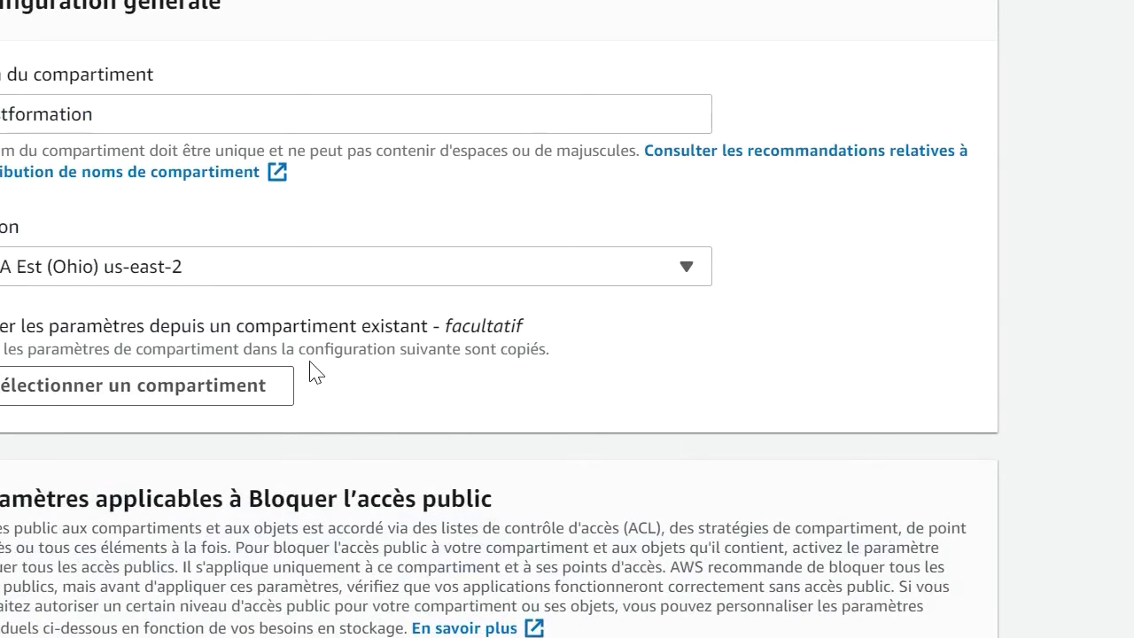
scroll(325, 295, up, 6)
scroll(303, 473, down, 2)
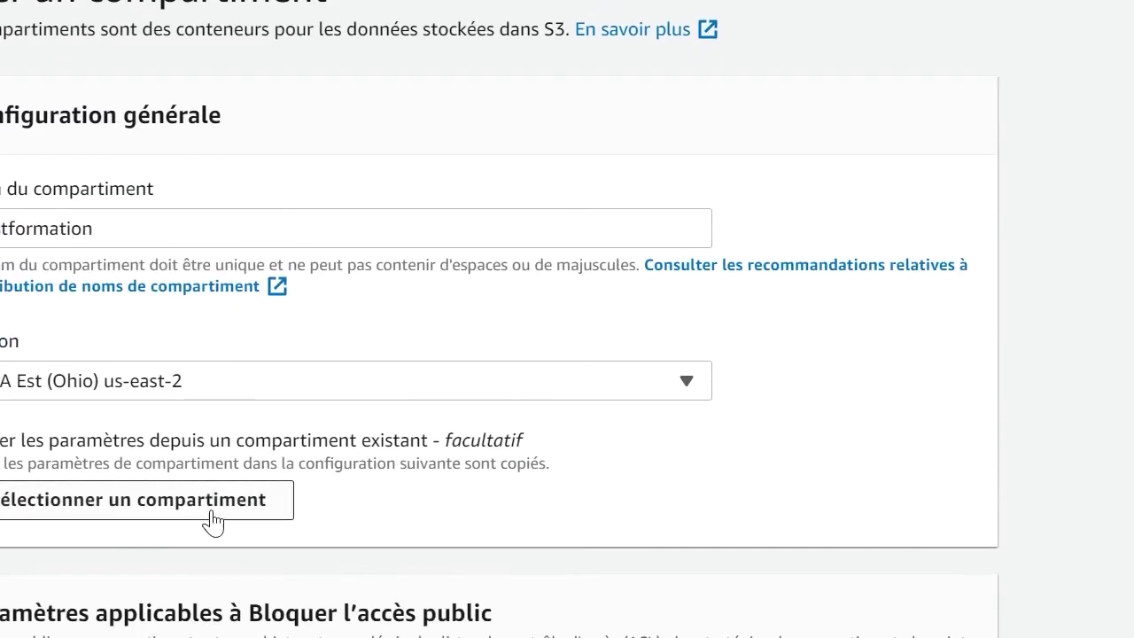
Step: Examine the block public access settings for the new bucket, including the four ACL and bucket policy options
scroll(292, 478, down, 3)
scroll(292, 478, down, 2)
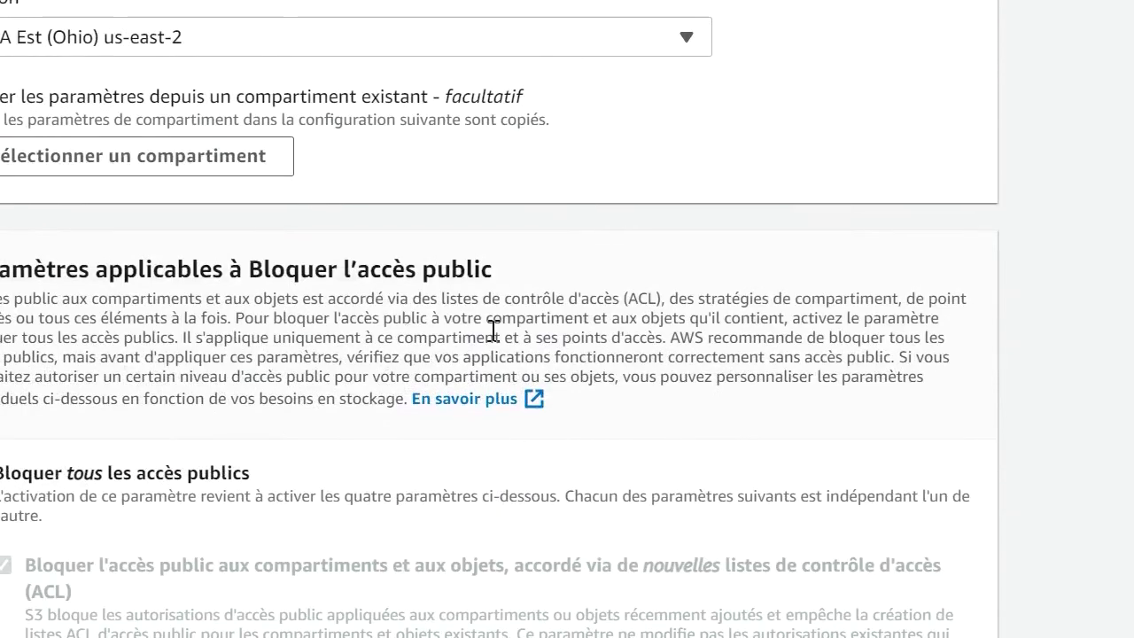
scroll(493, 328, down, 5)
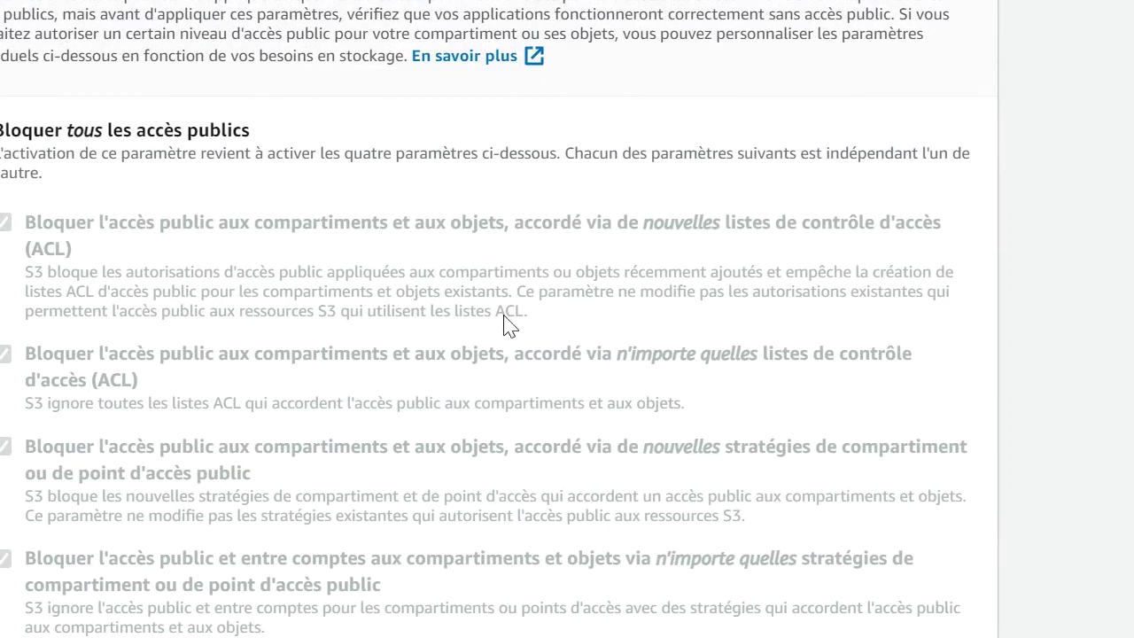
scroll(438, 336, down, 2)
scroll(271, 253, up, 3)
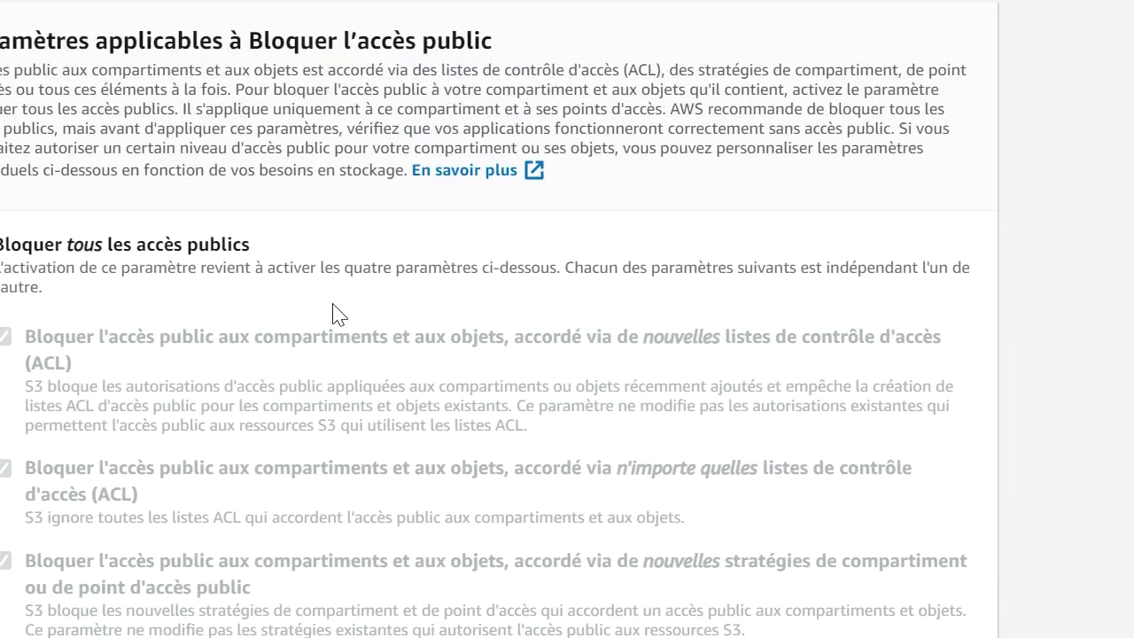
scroll(355, 409, down, 2)
scroll(358, 409, down, 2)
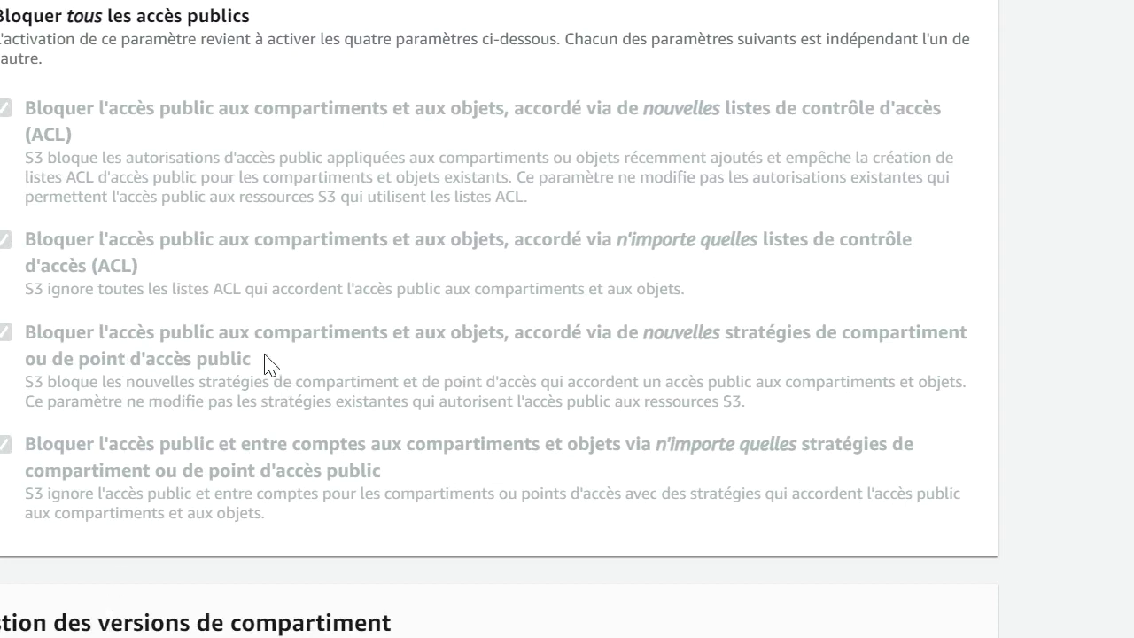
scroll(266, 363, up, 3)
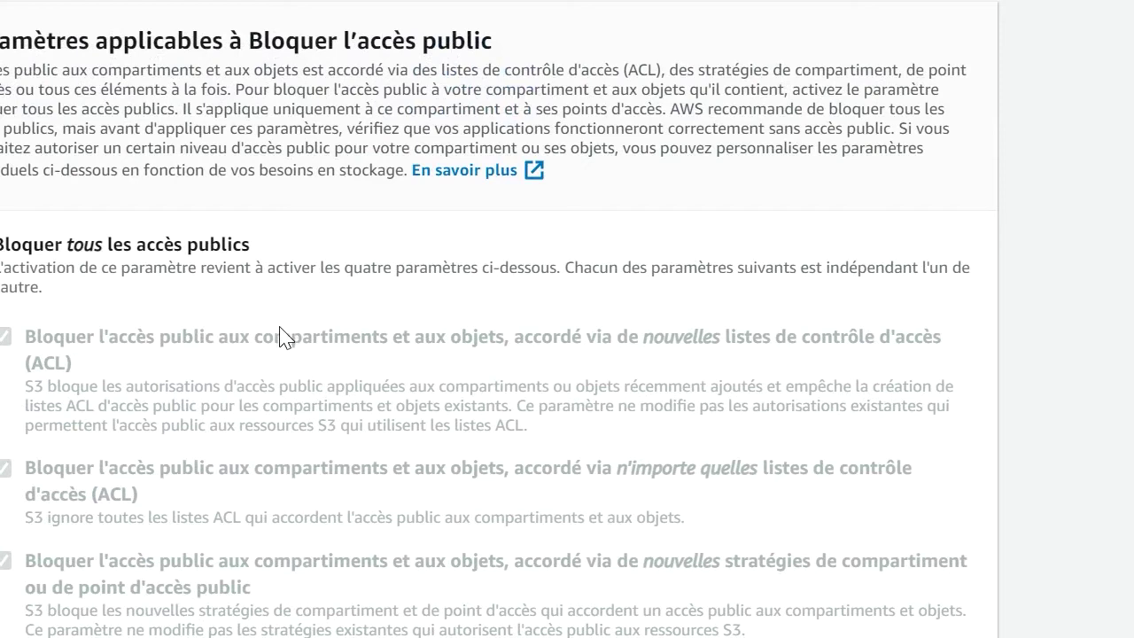
scroll(248, 398, down, 3)
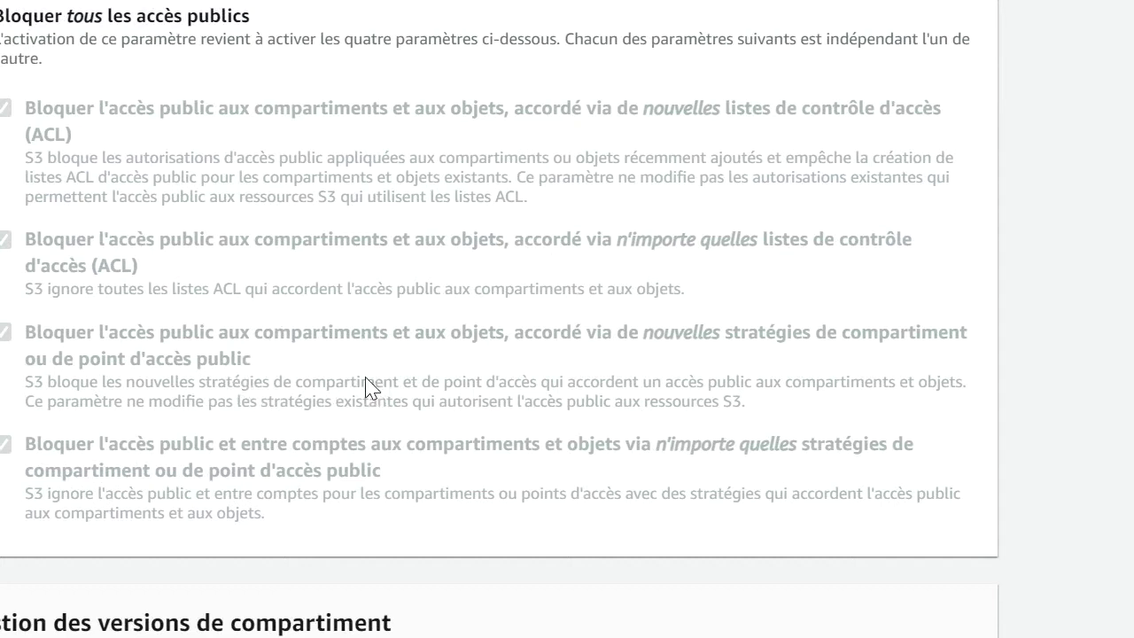
scroll(359, 319, up, 3)
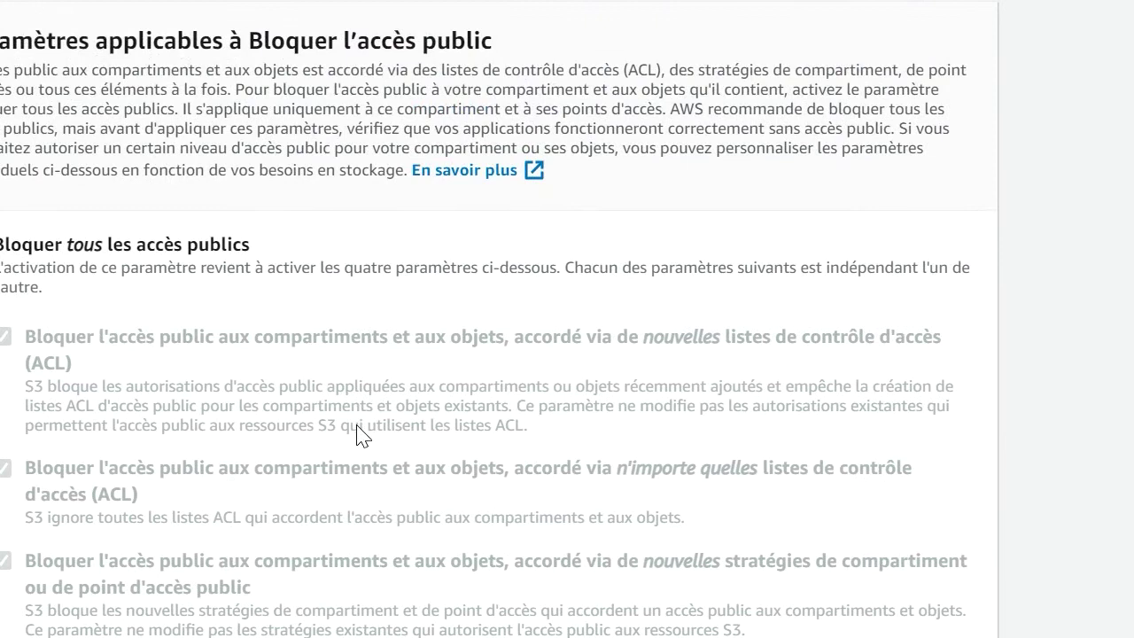
Step: Try to create the testformation bucket without changing the versioning, tags, default encryption or advanced settings
scroll(363, 425, down, 6)
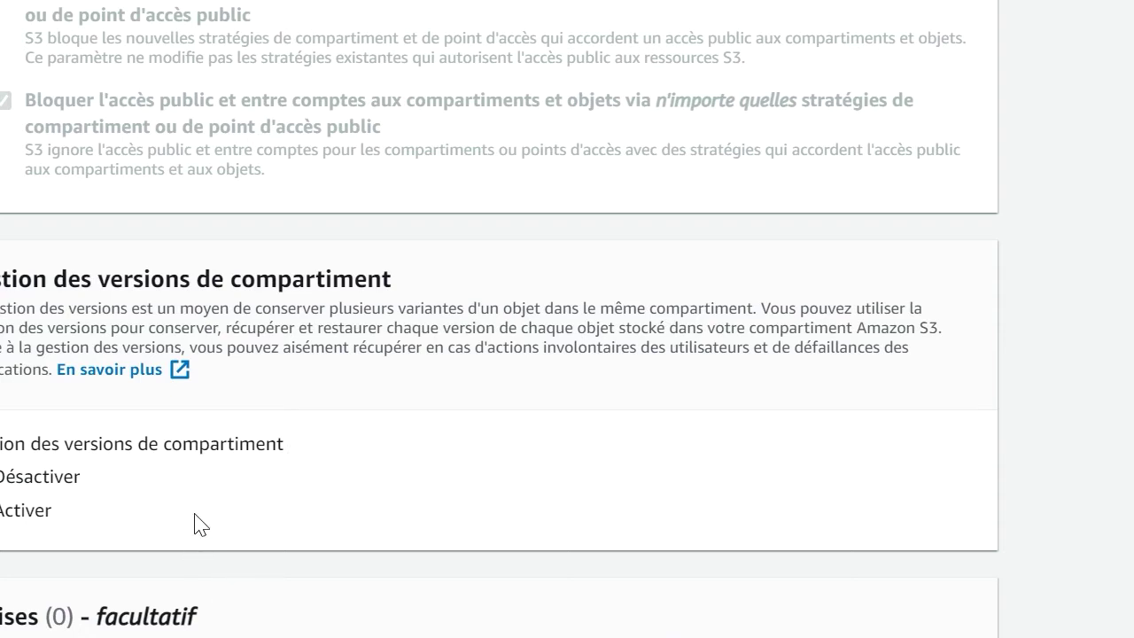
scroll(196, 518, down, 4)
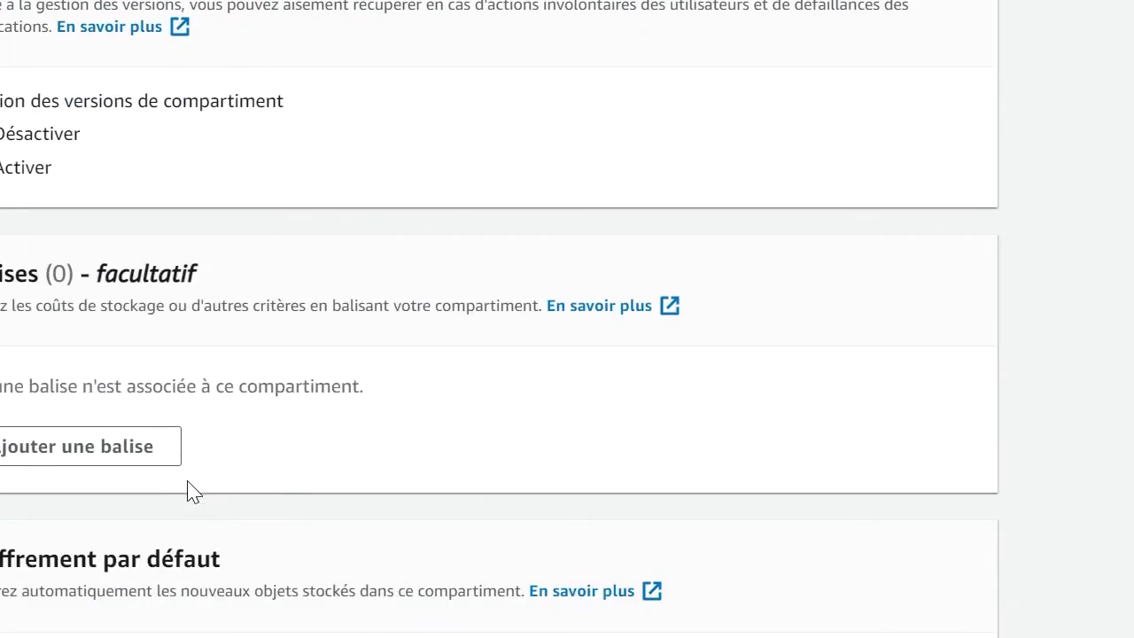
scroll(252, 389, down, 1)
scroll(251, 383, down, 4)
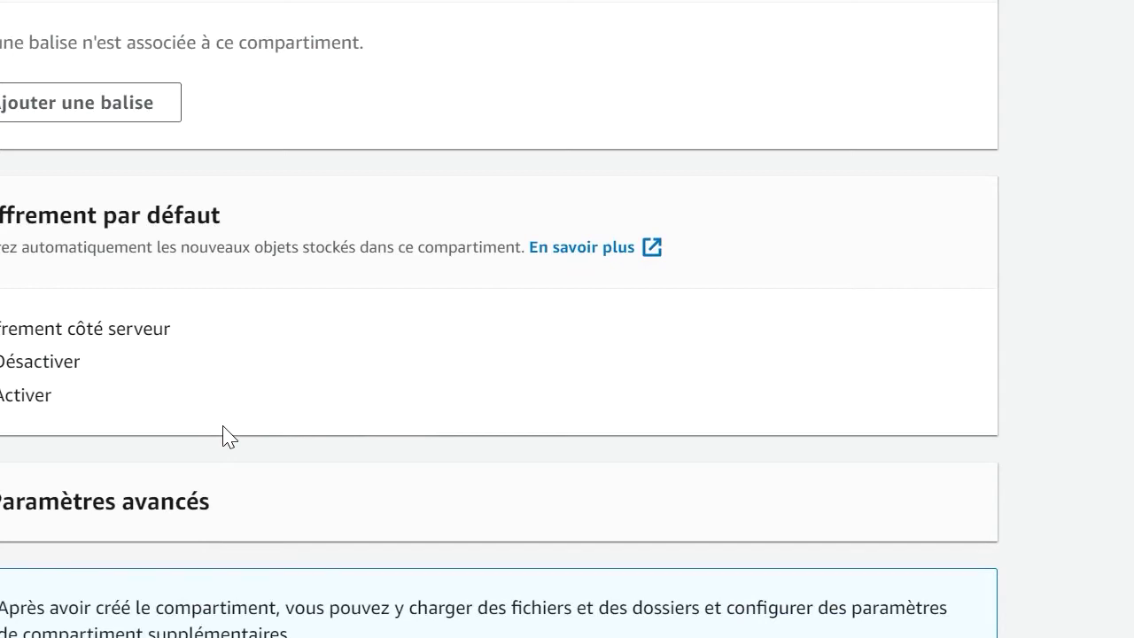
scroll(304, 460, down, 1)
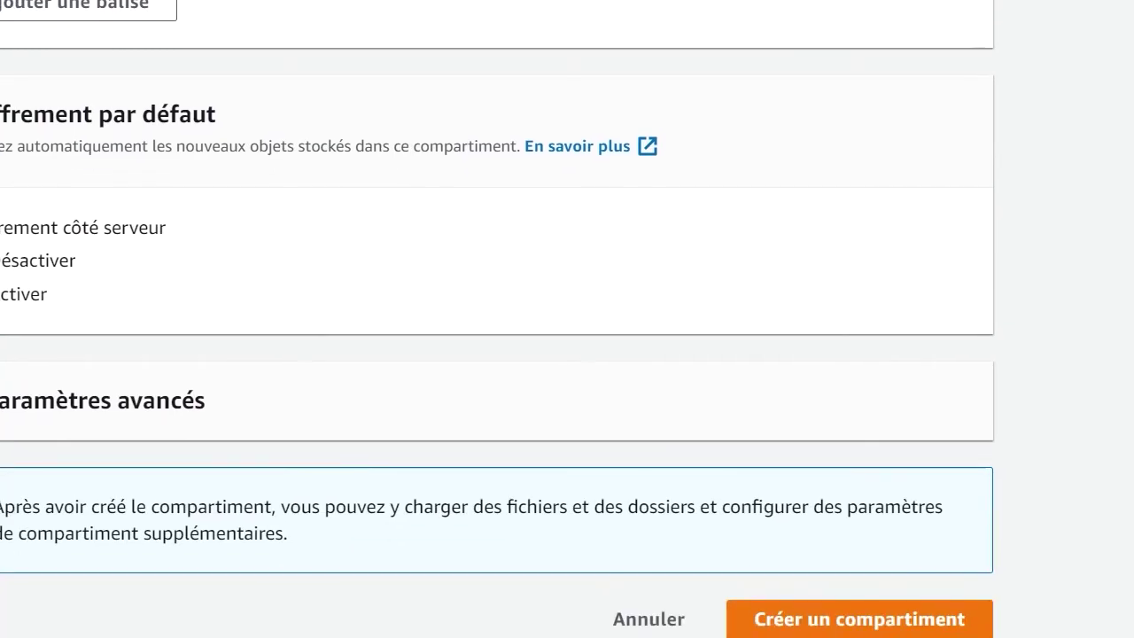
click(830, 629)
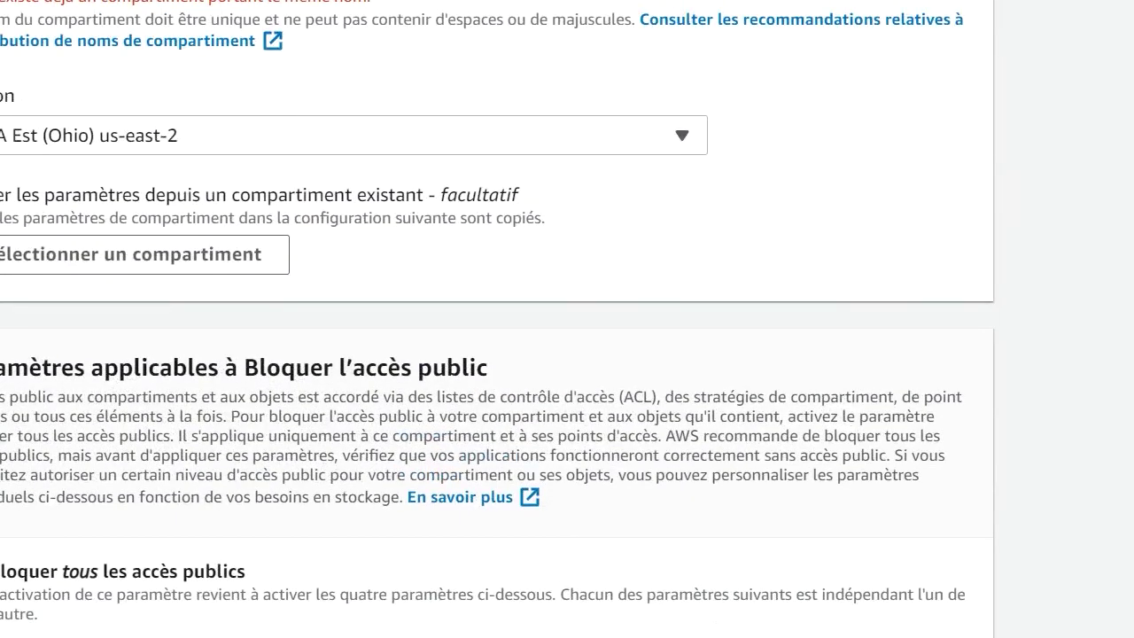
Step: Append a first name to the bucket name testformation to make it unique, and create the bucket
scroll(640, 478, up, 3)
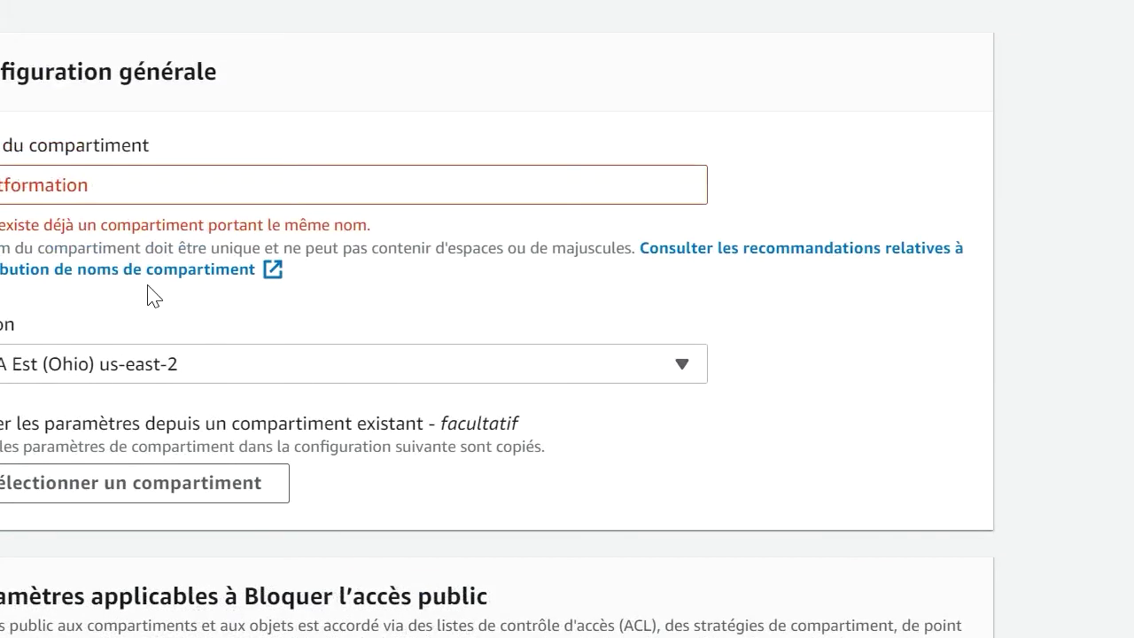
scroll(329, 299, down, 2)
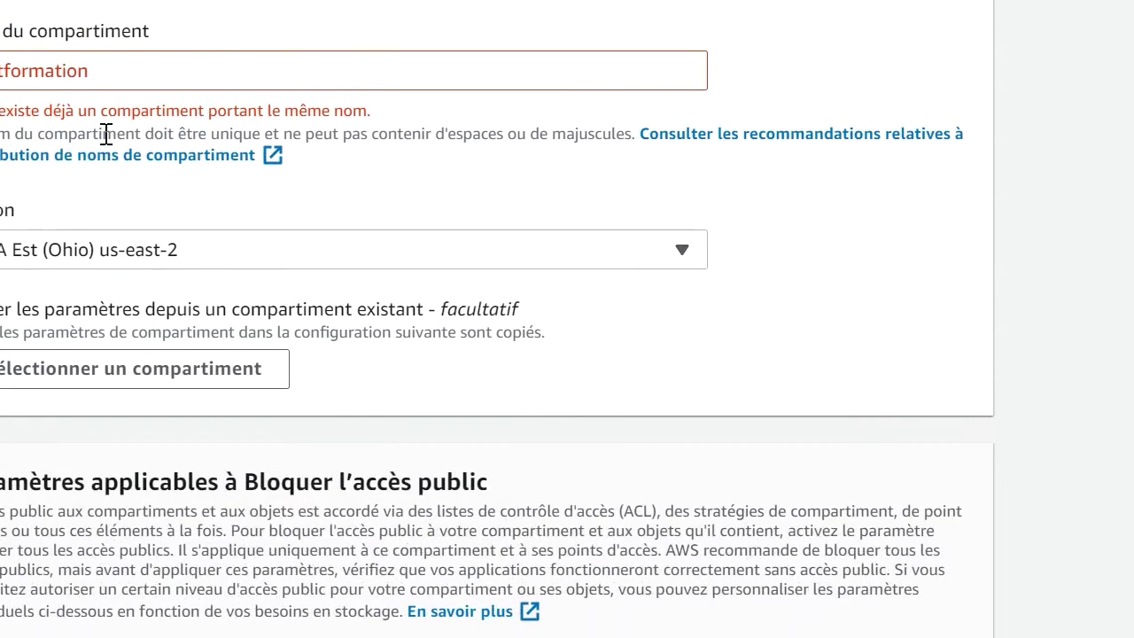
click(99, 71)
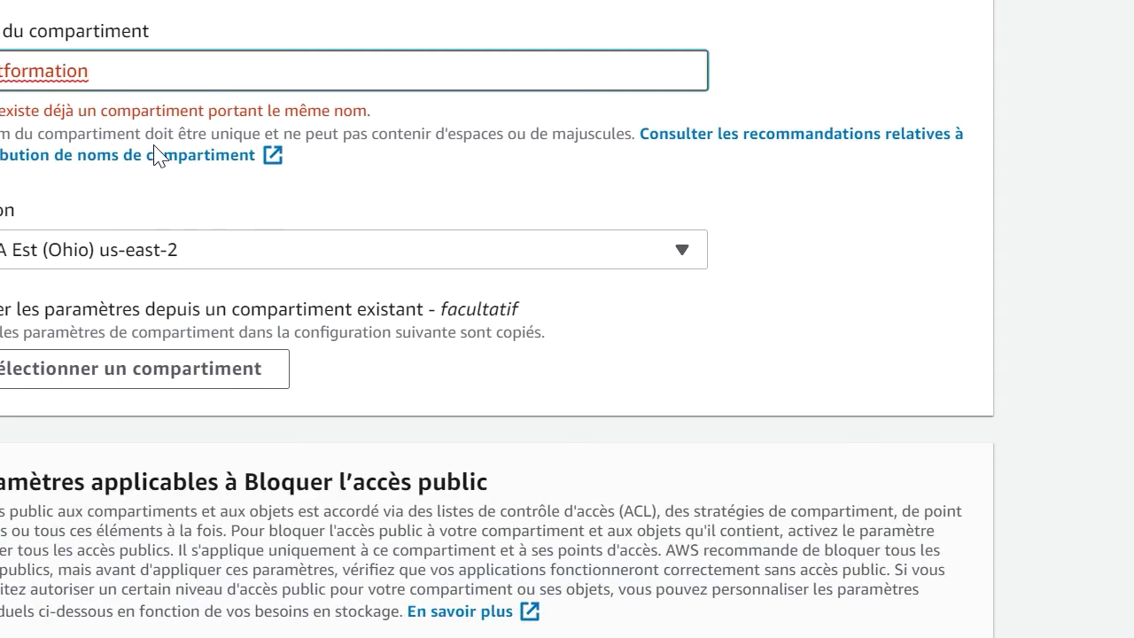
text(jonas)
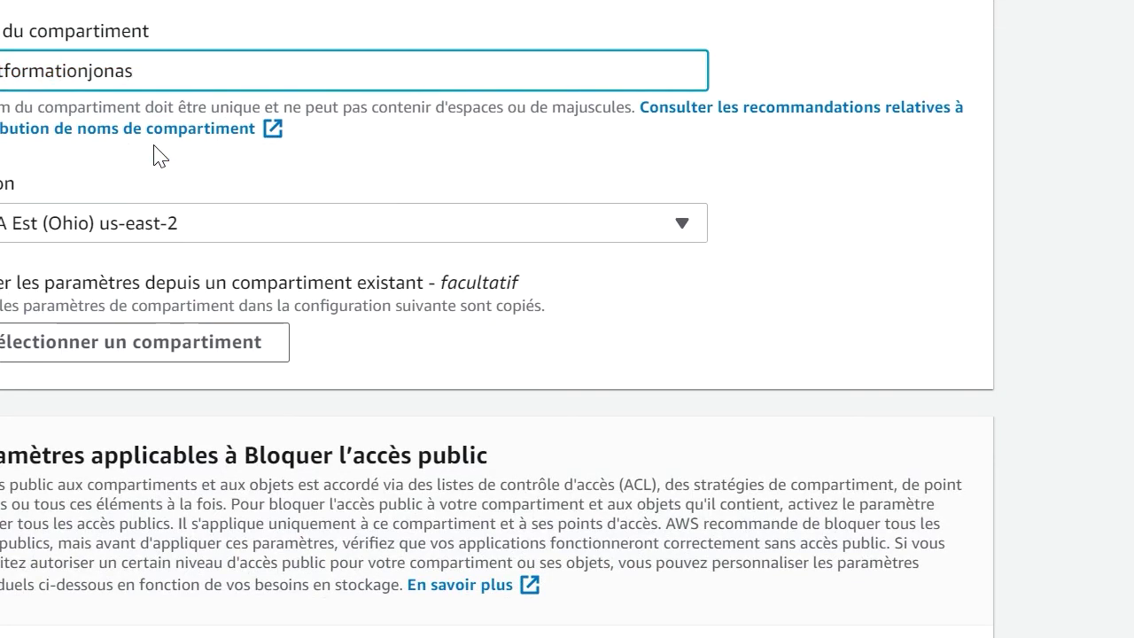
scroll(539, 147, down, 8)
scroll(542, 175, down, 8)
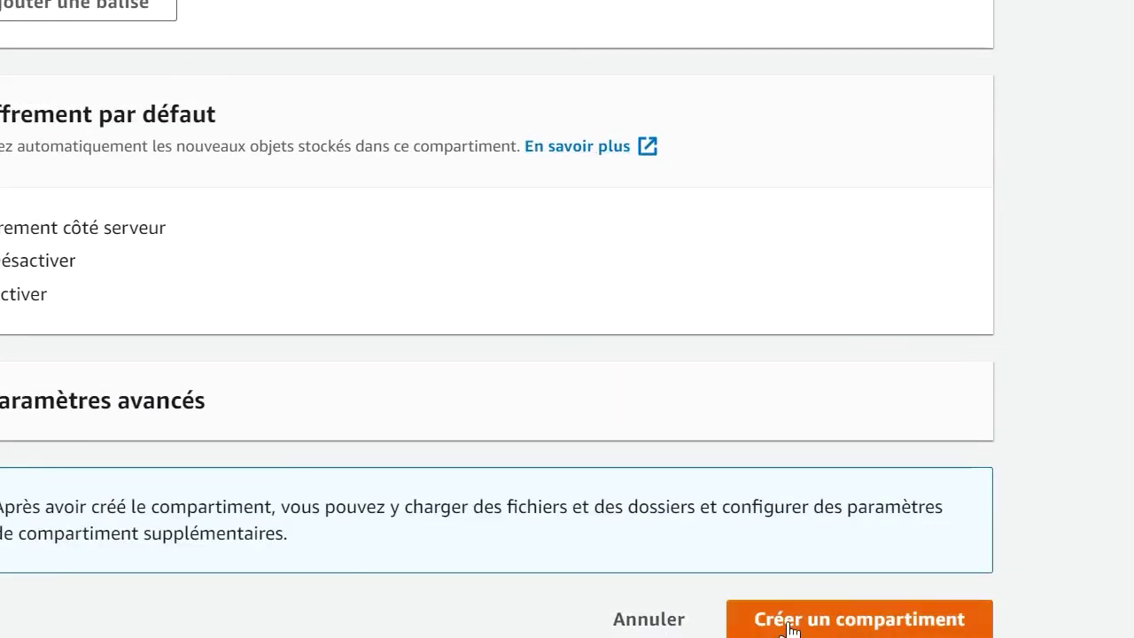
click(779, 621)
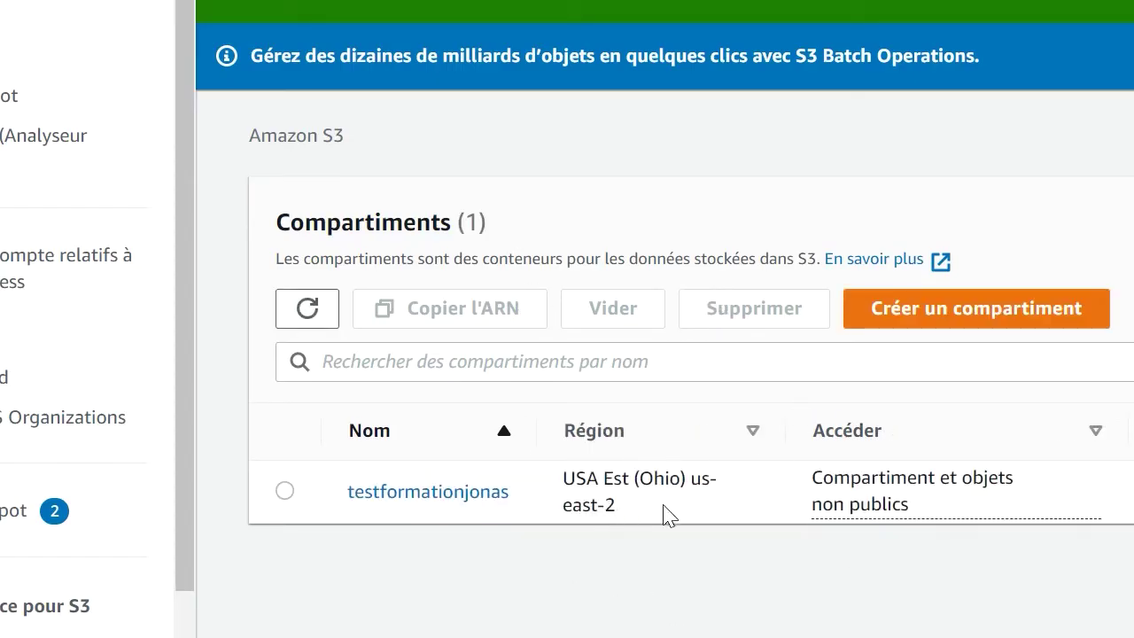
Step: Open the new bucket and create a folder named Data set in it, leaving server-side encryption disabled
click(428, 491)
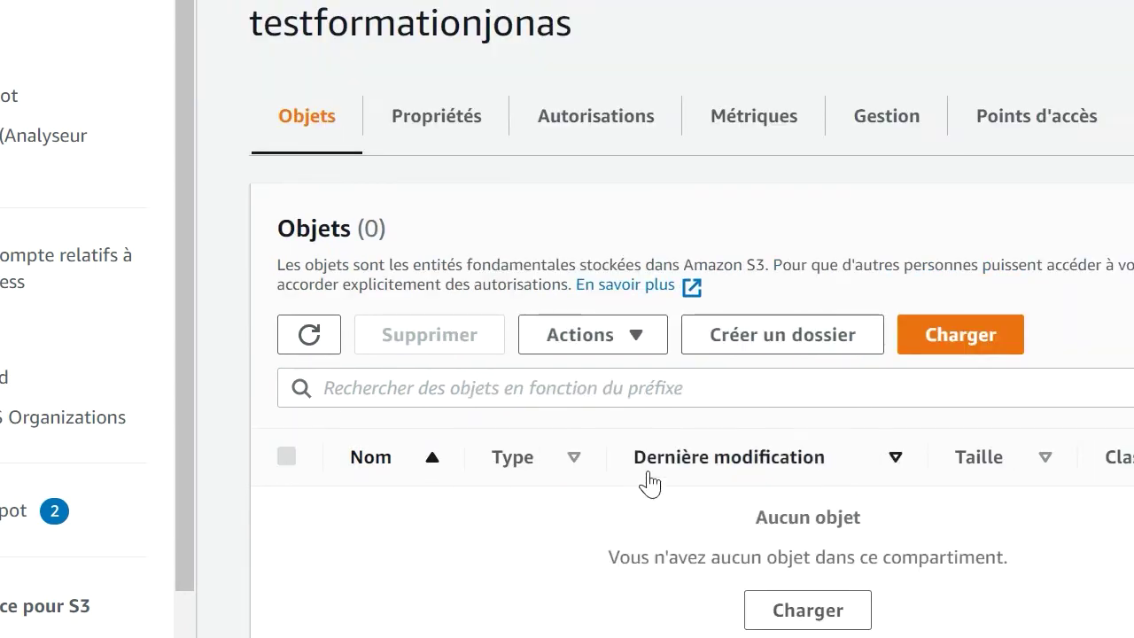
scroll(651, 481, down, 1)
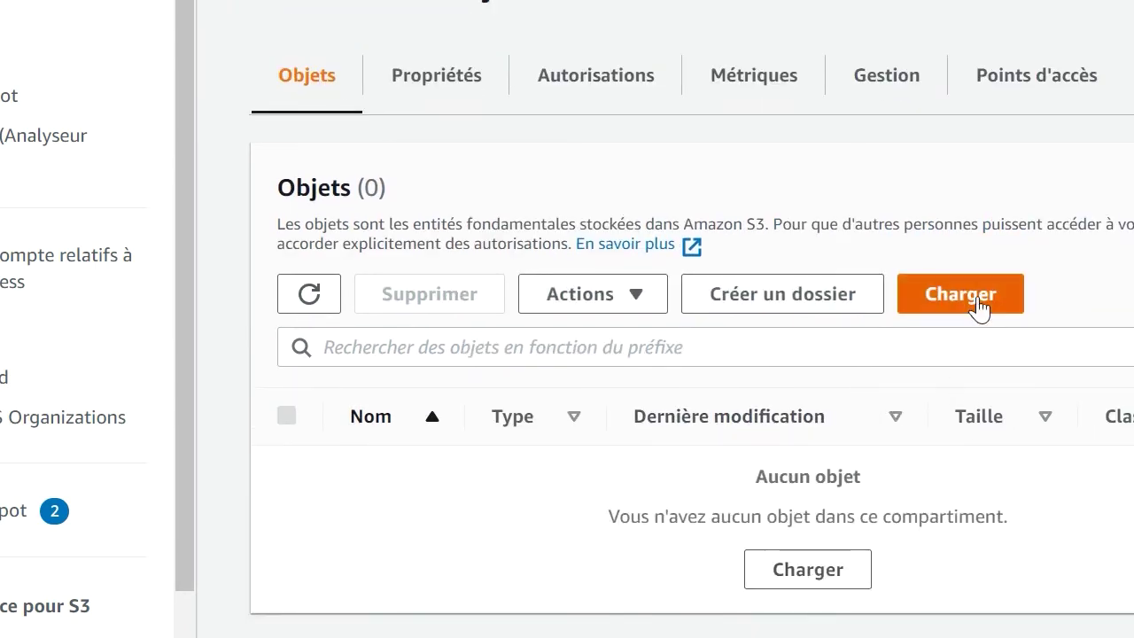
click(777, 312)
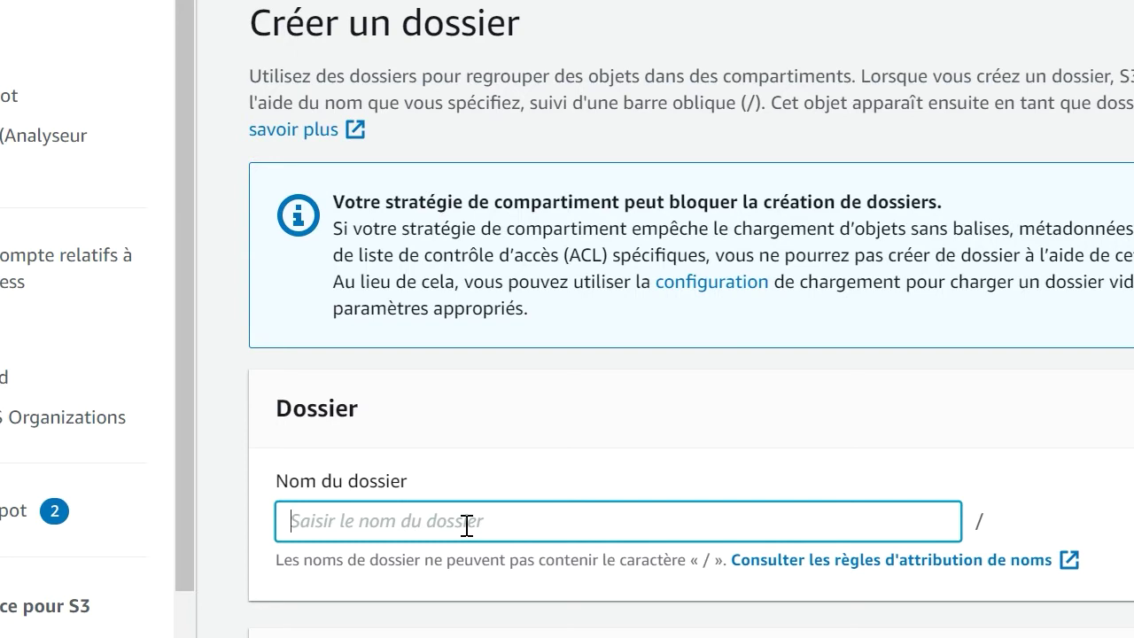
text(Data set)
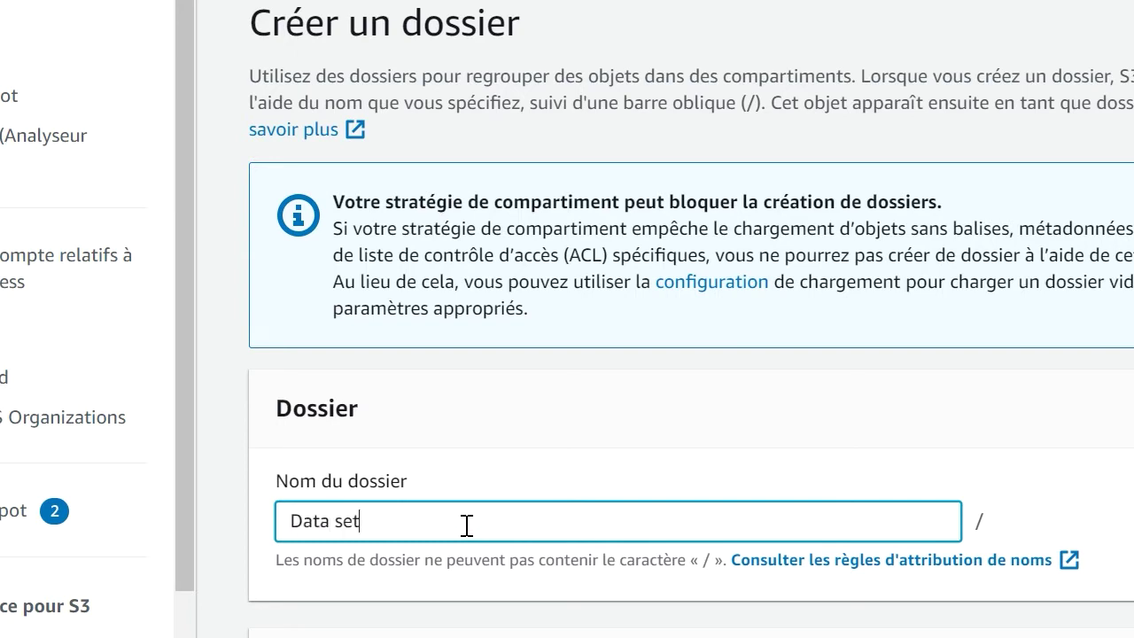
scroll(544, 558, down, 4)
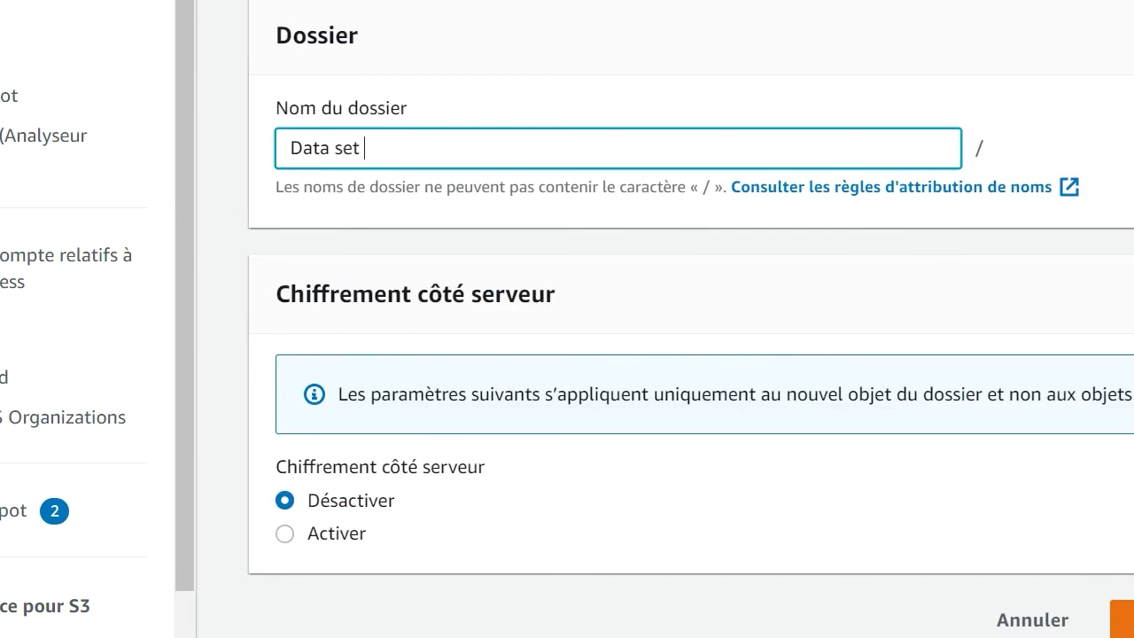
double_click(1002, 612)
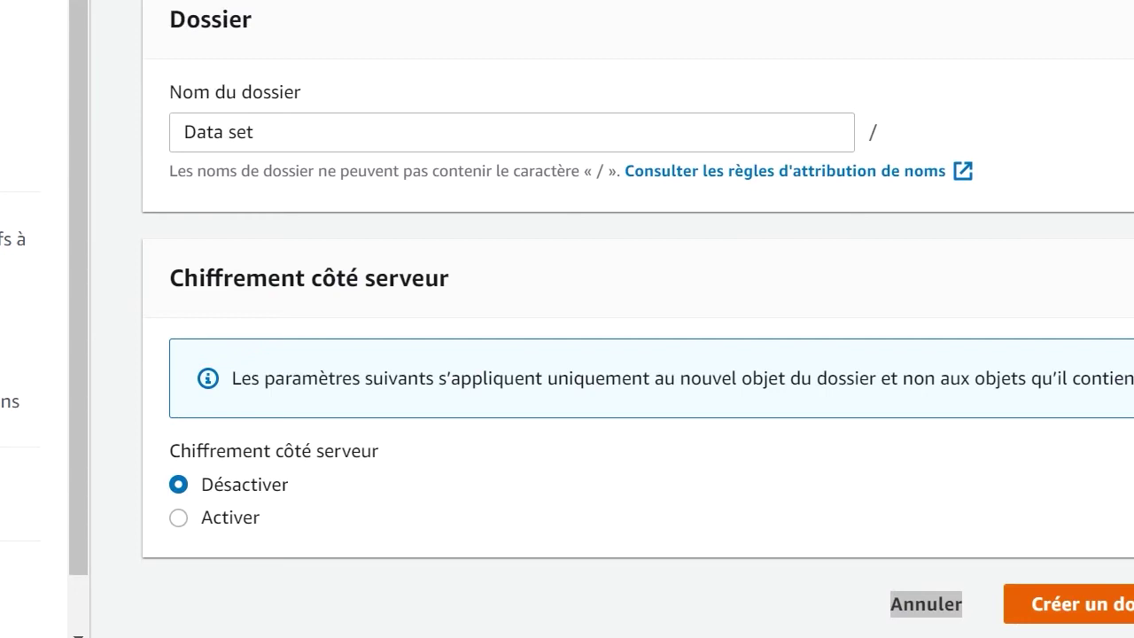
click(1067, 603)
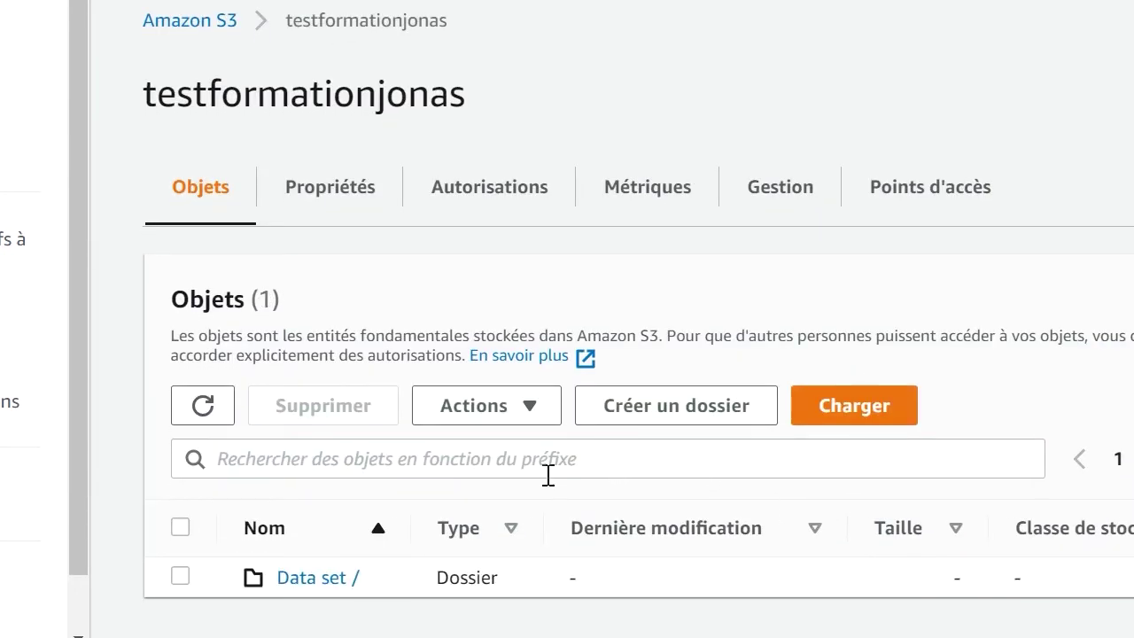
Step: Open the Data set folder, start an upload to it, and try to submit the upload without adding any files
click(324, 582)
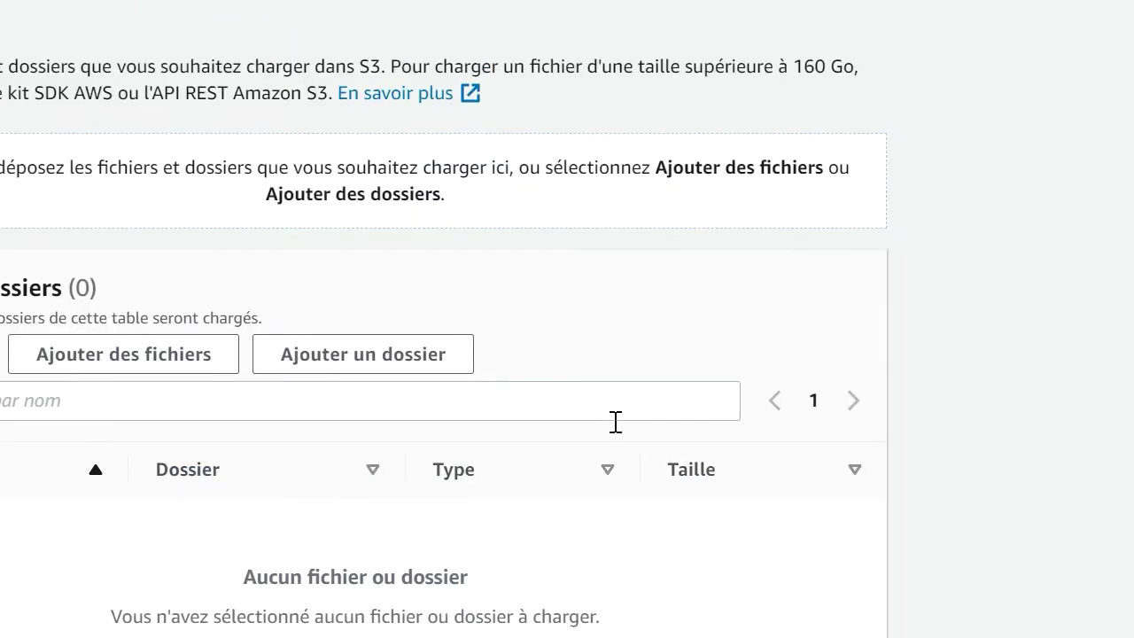
scroll(616, 422, down, 5)
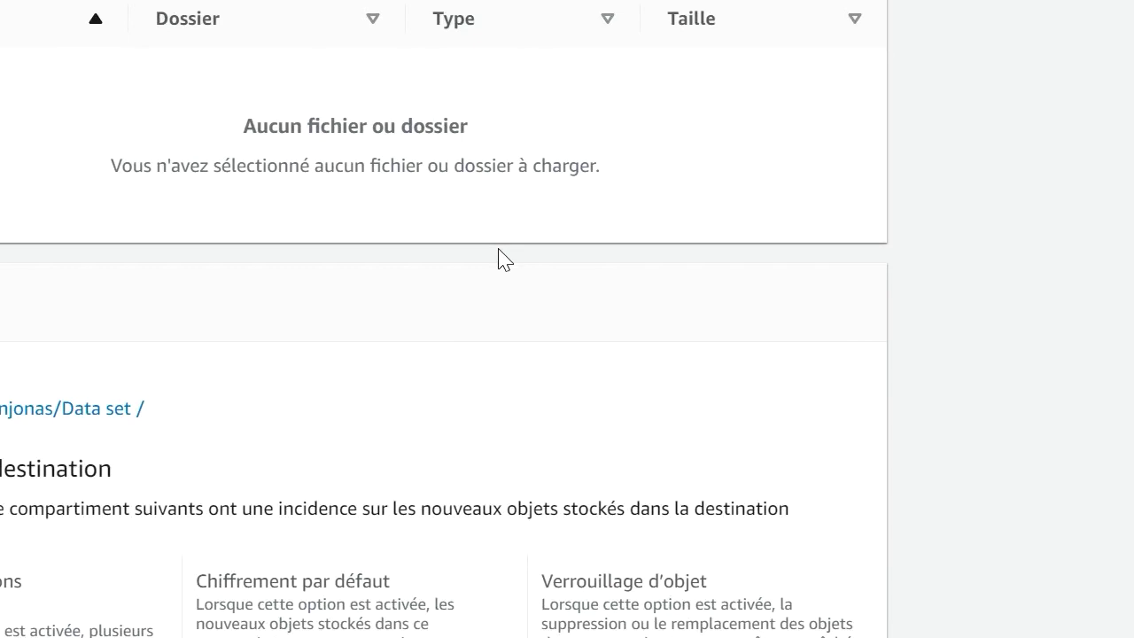
scroll(501, 259, down, 3)
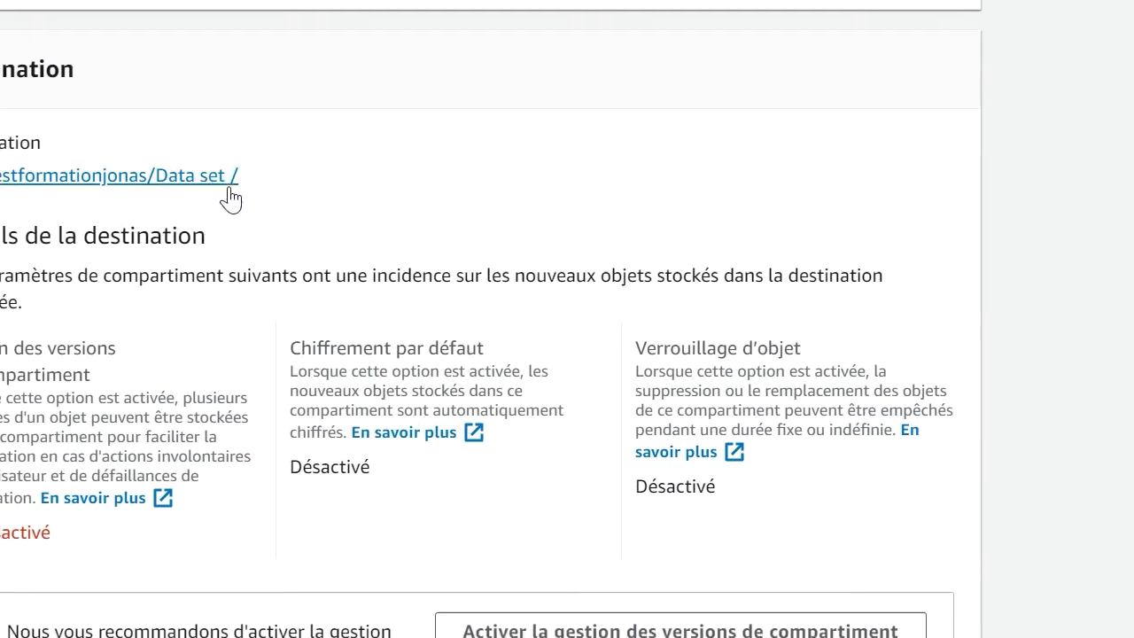
scroll(230, 197, down, 3)
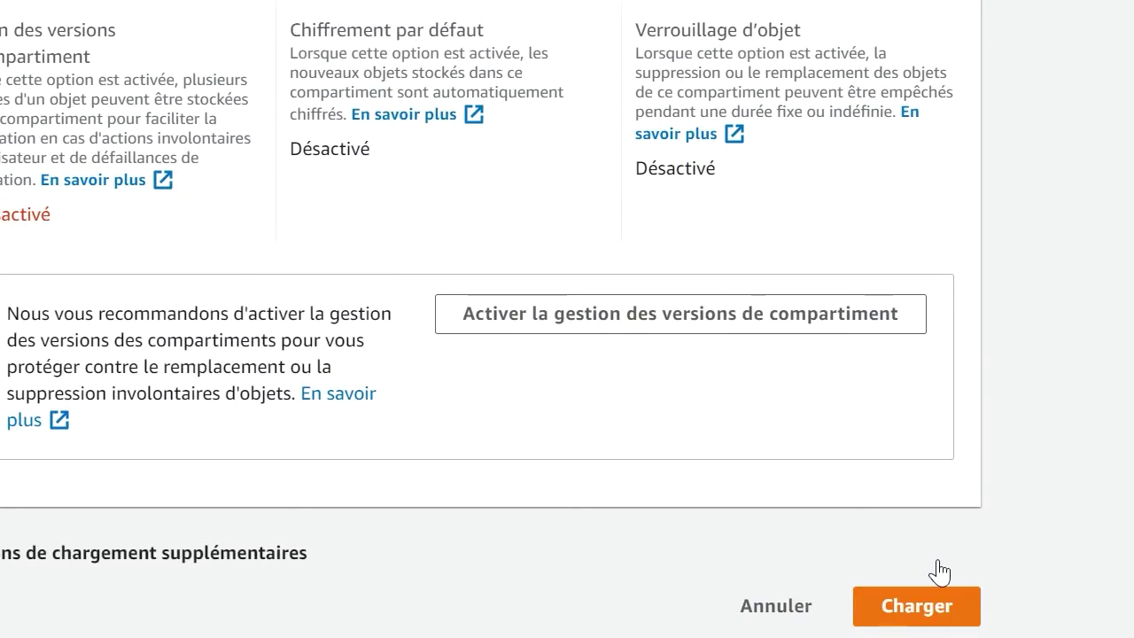
click(921, 608)
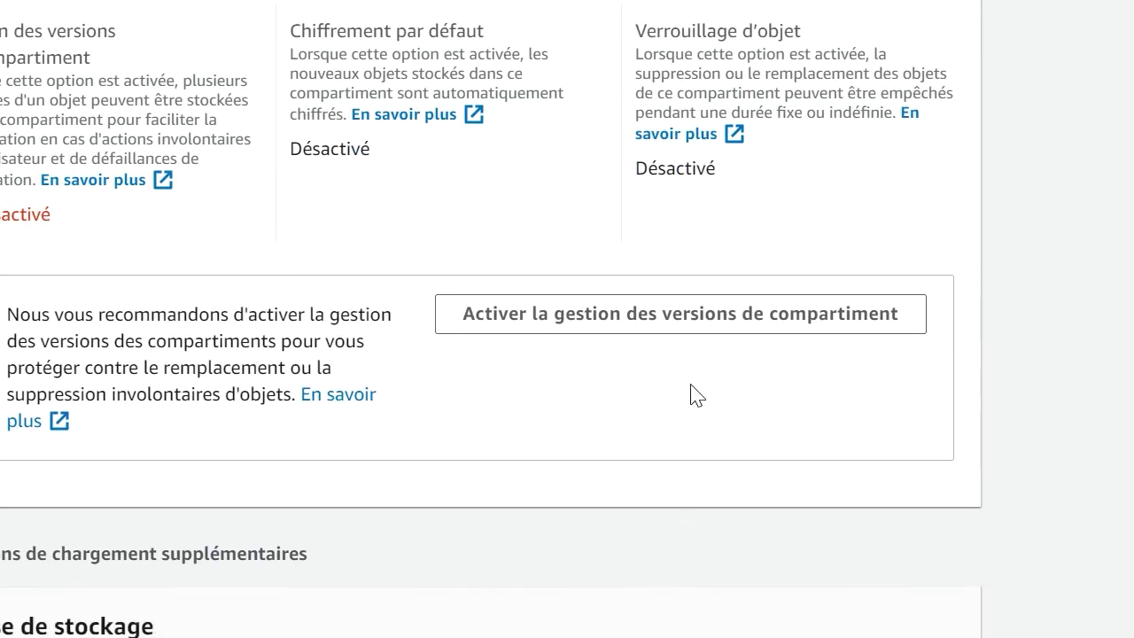
scroll(693, 404, down, 2)
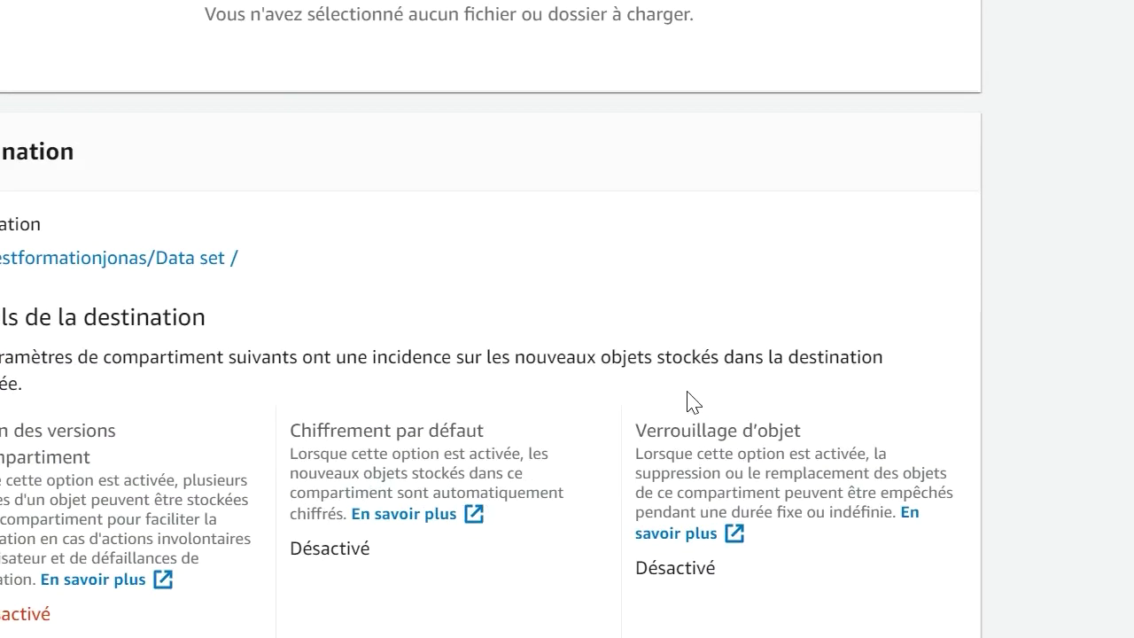
scroll(692, 404, up, 4)
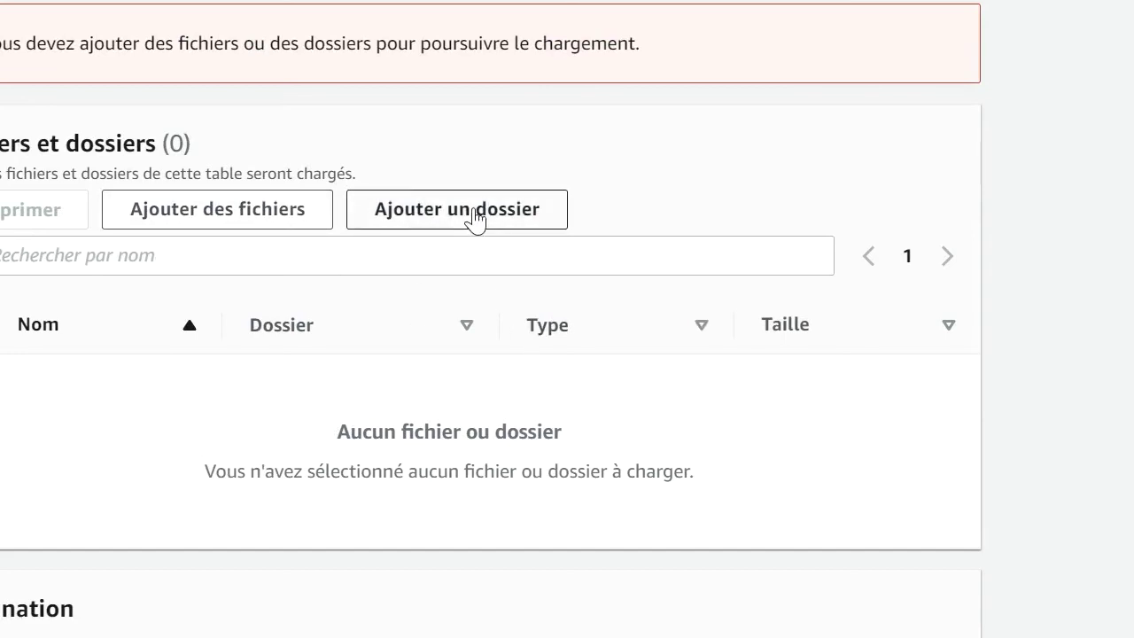
Step: Add the Hypotheque file from the Data Set subfolder of the desktop folder Conference 17 decembre to the upload list
click(302, 220)
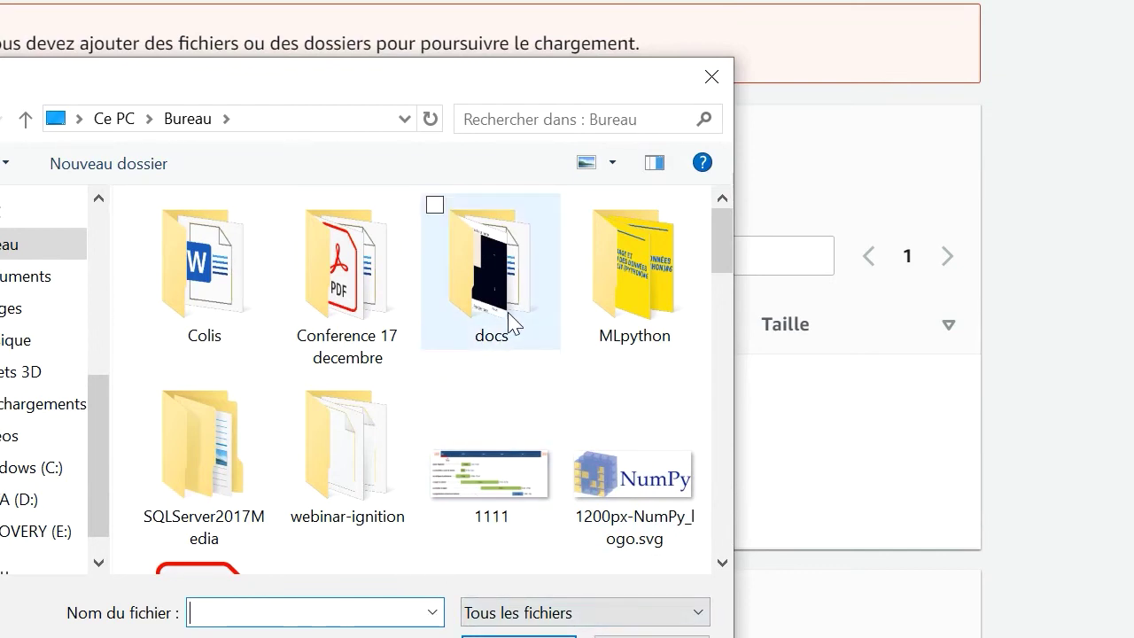
double_click(380, 322)
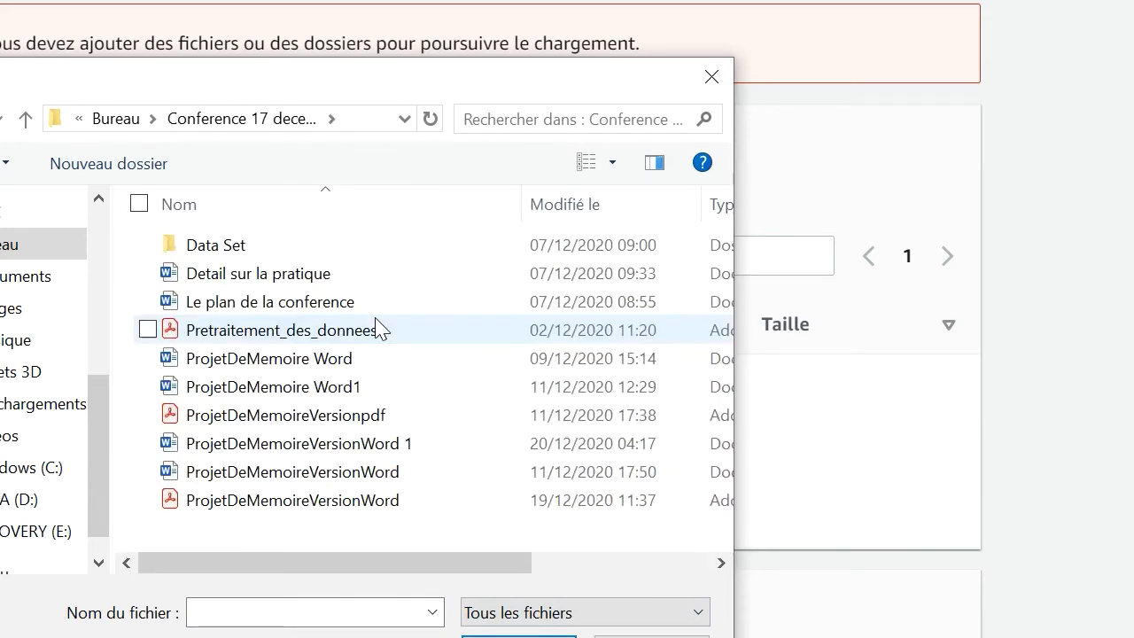
double_click(232, 248)
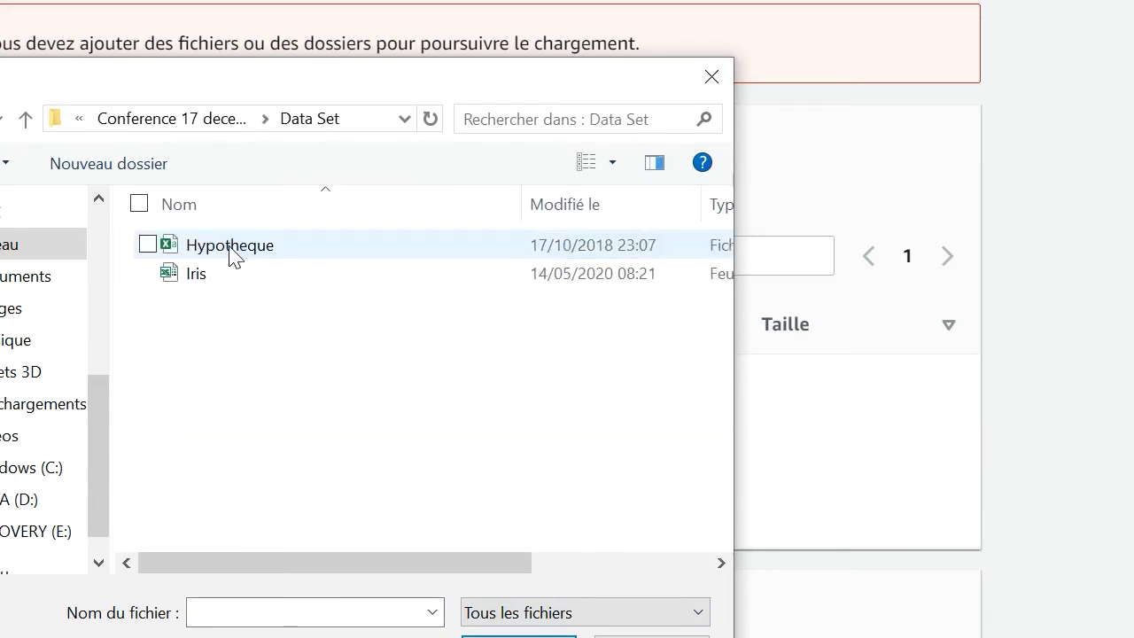
double_click(225, 263)
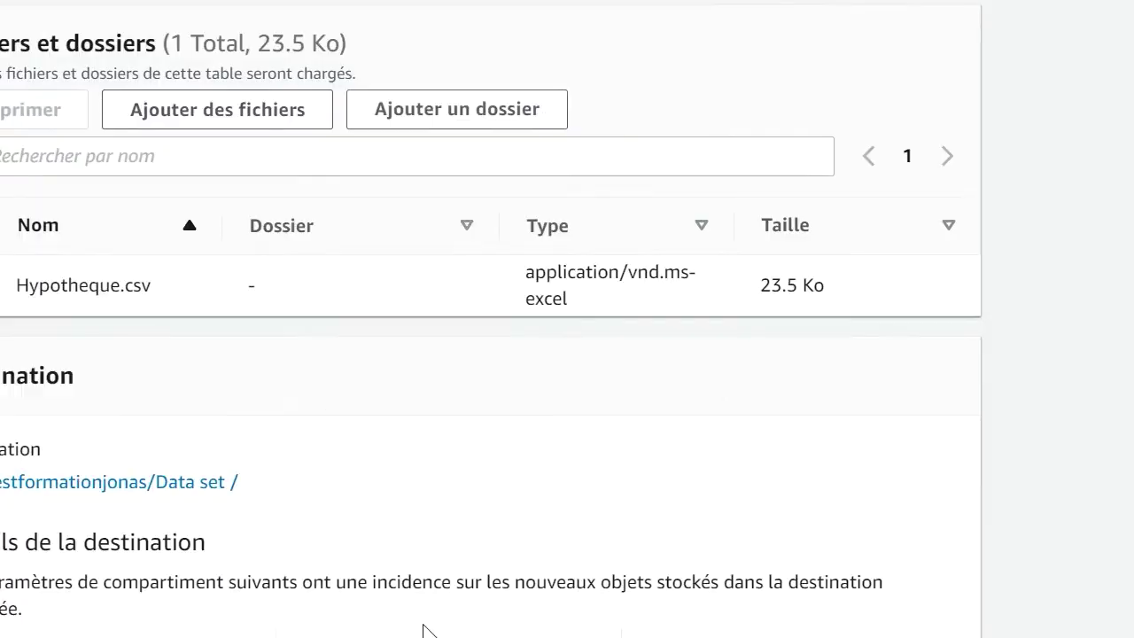
Step: Examine the upload's destination details and additional options, including the storage classes, server-side encryption and access control list
scroll(519, 469, down, 3)
scroll(524, 473, up, 4)
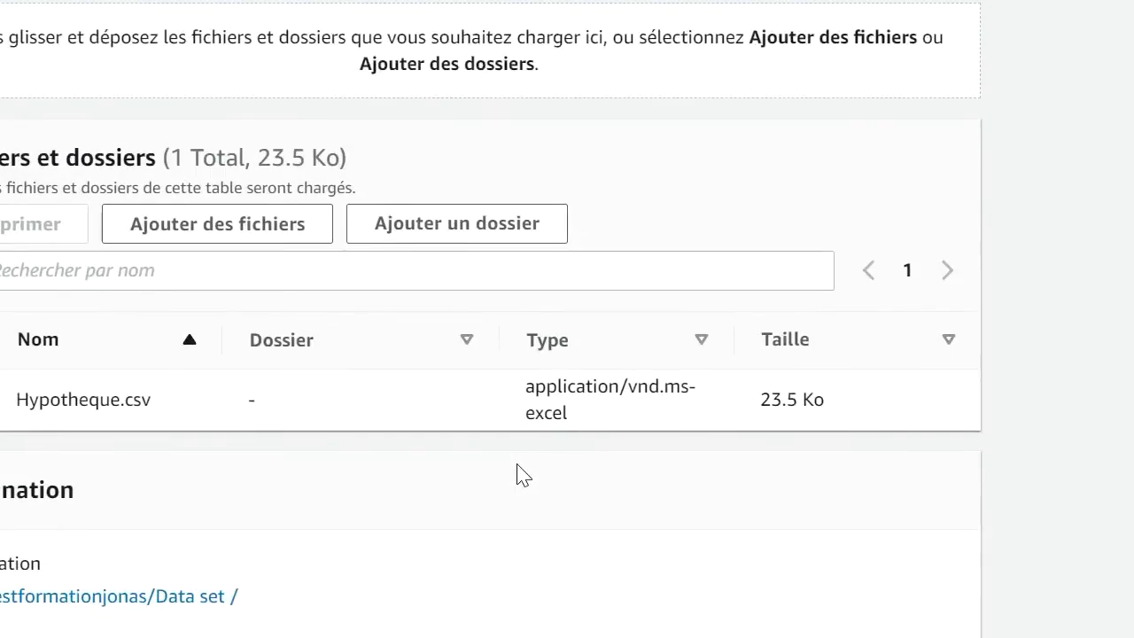
scroll(741, 498, down, 6)
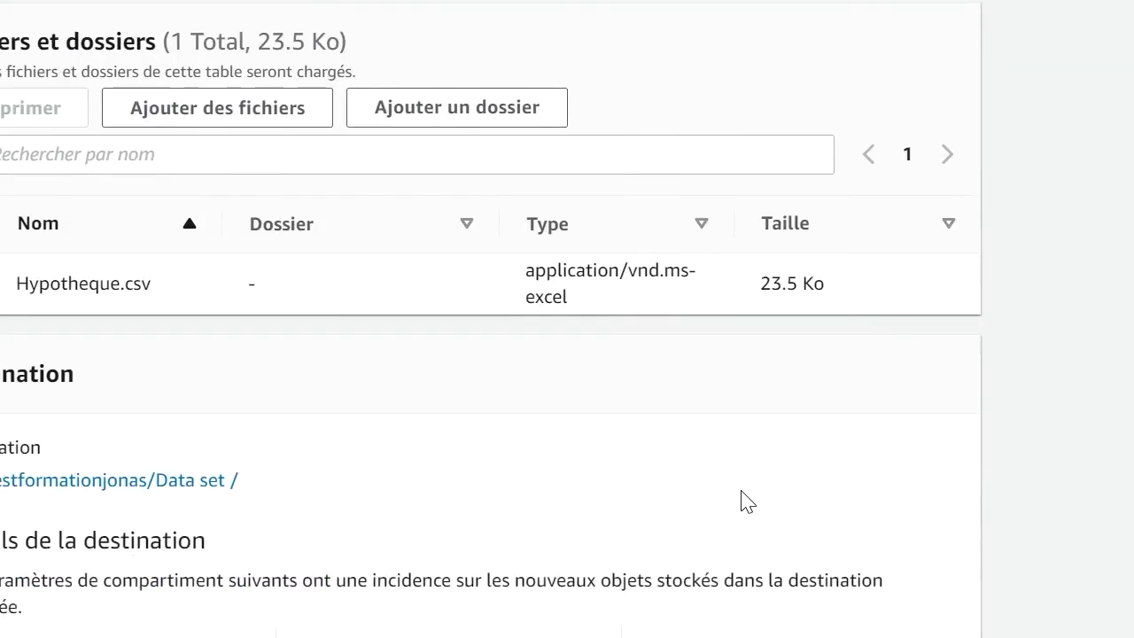
scroll(757, 494, down, 4)
scroll(749, 490, down, 4)
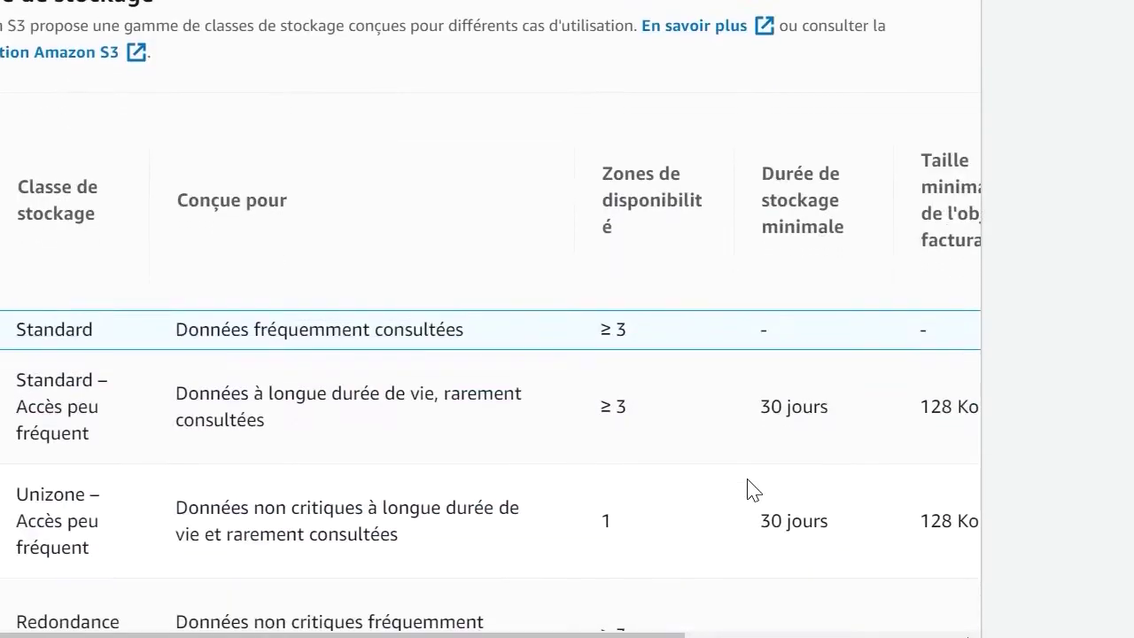
scroll(749, 490, down, 3)
scroll(748, 490, down, 15)
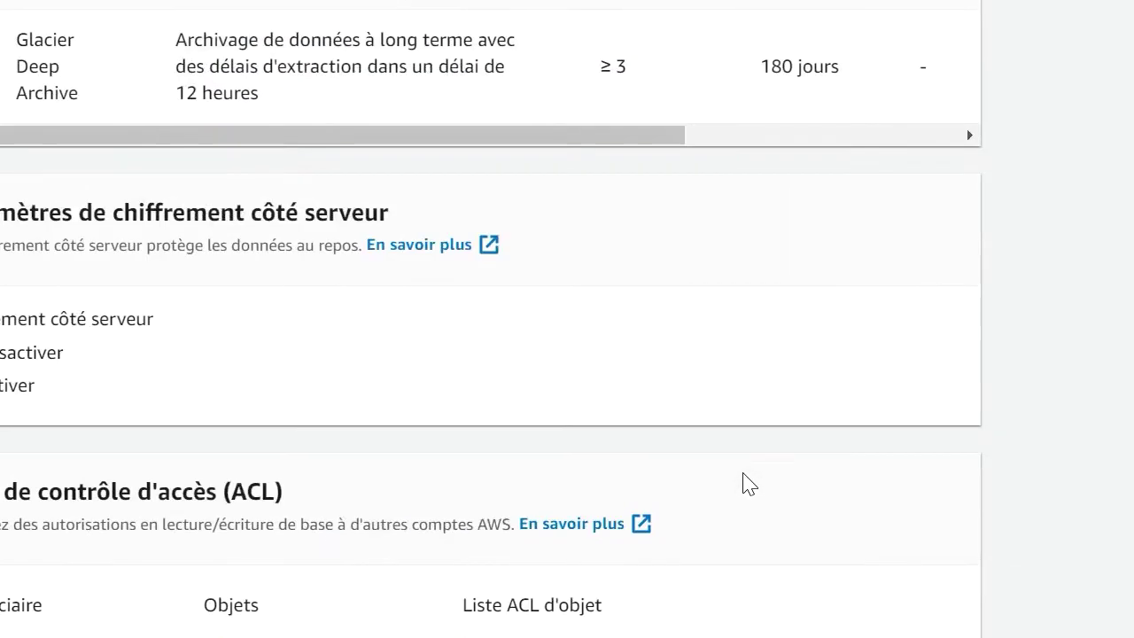
scroll(749, 478, down, 4)
scroll(632, 483, up, 15)
scroll(632, 470, up, 12)
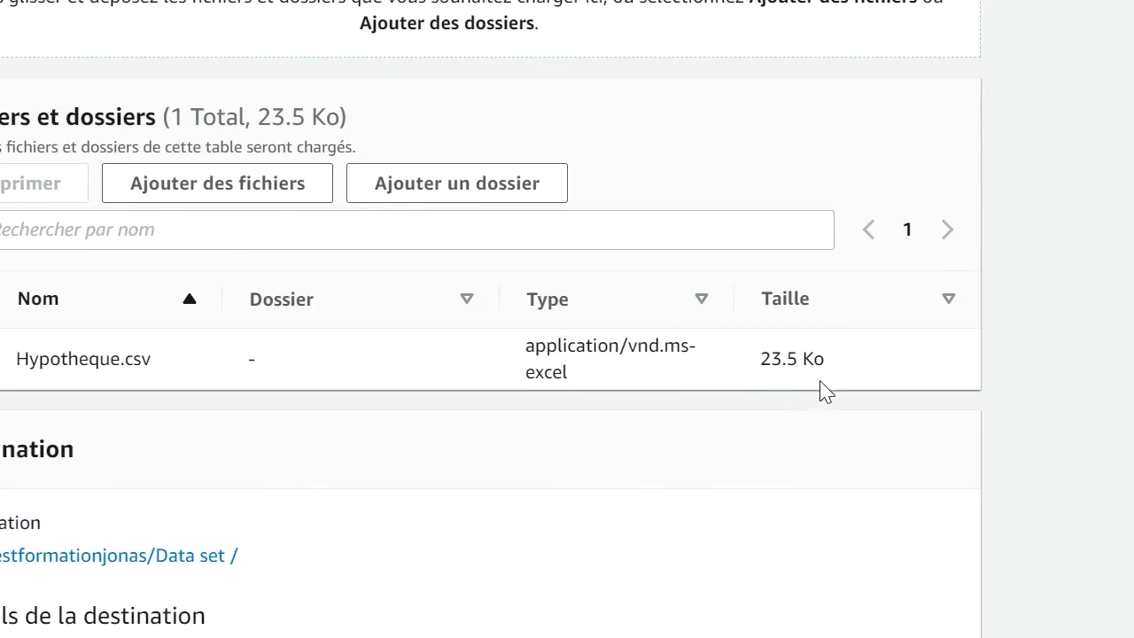
Step: Upload Hypotheque.csv without changing the additional options, check the upload status, and return to the Data set folder
scroll(786, 386, down, 15)
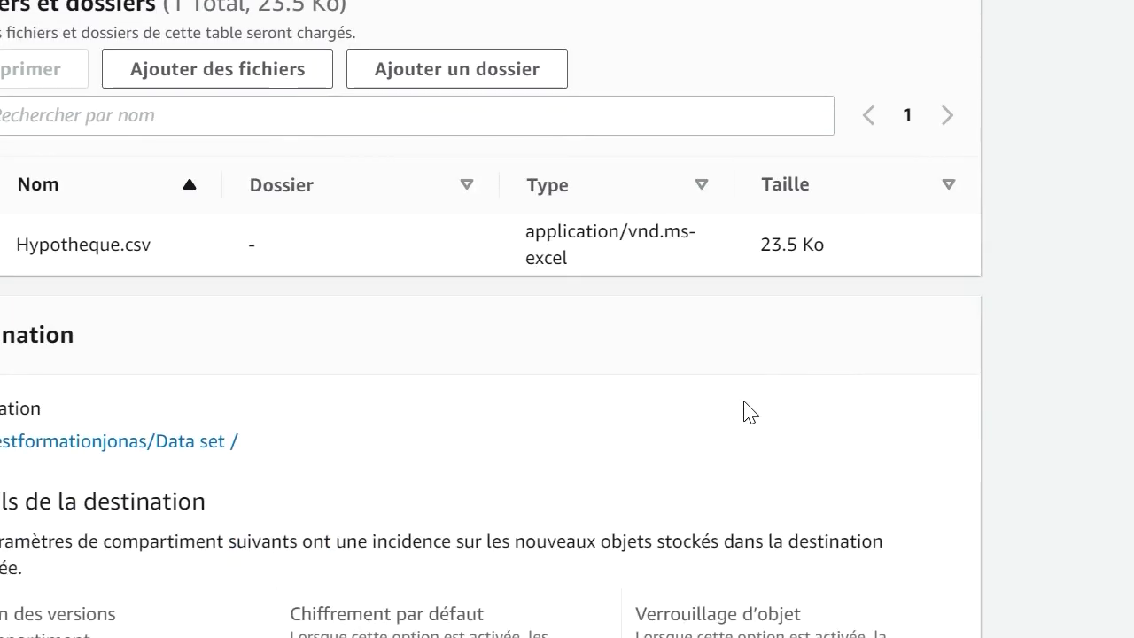
scroll(762, 368, down, 15)
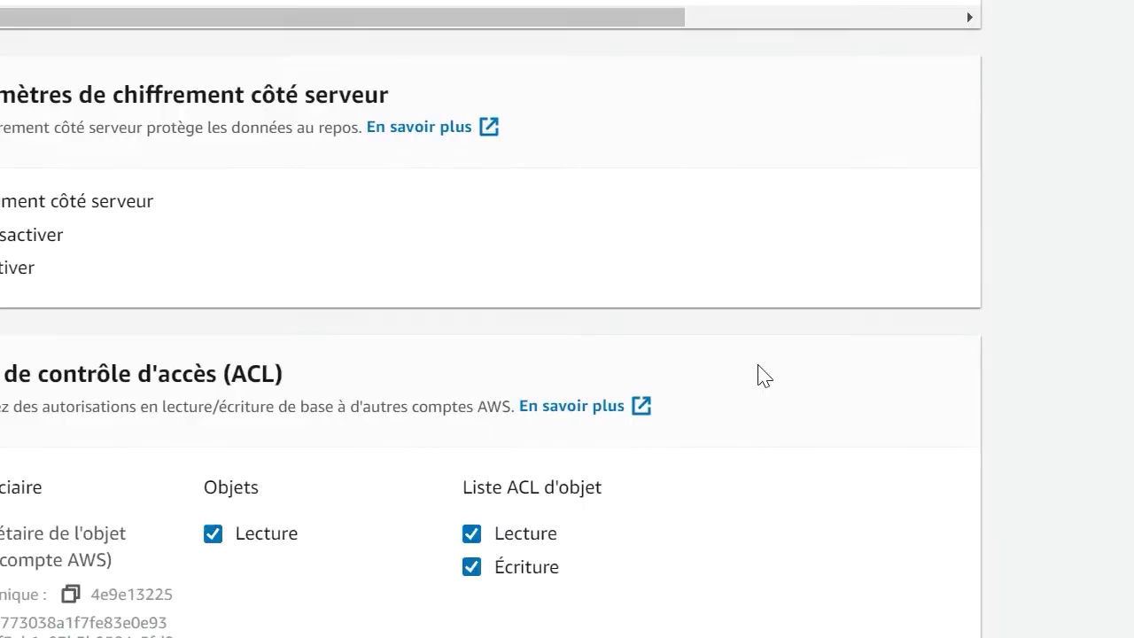
scroll(759, 358, down, 5)
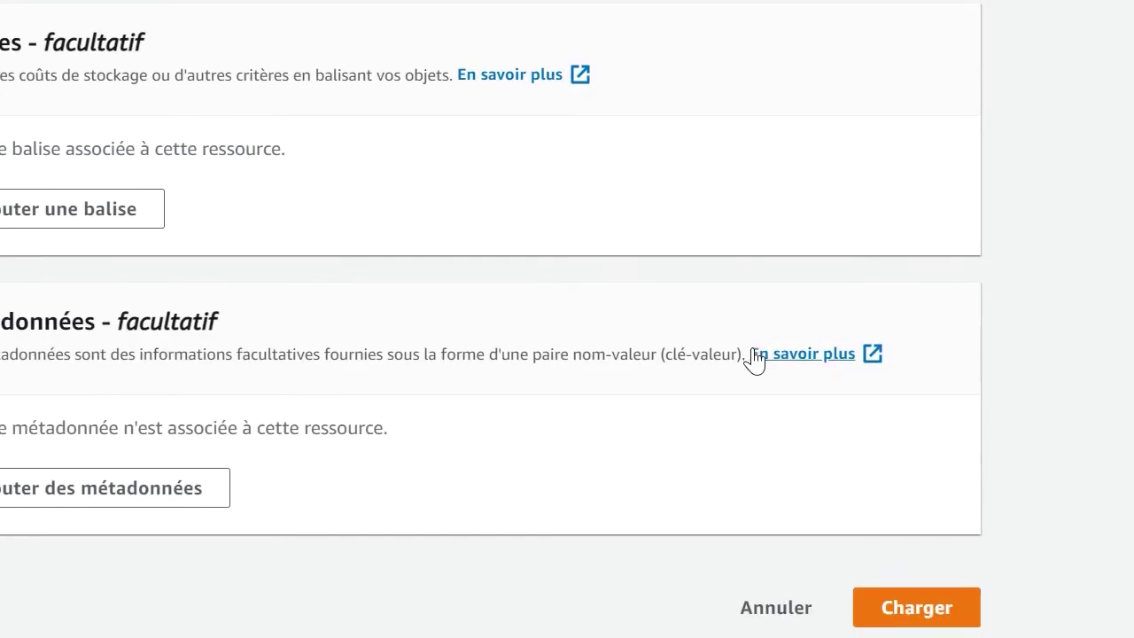
click(877, 606)
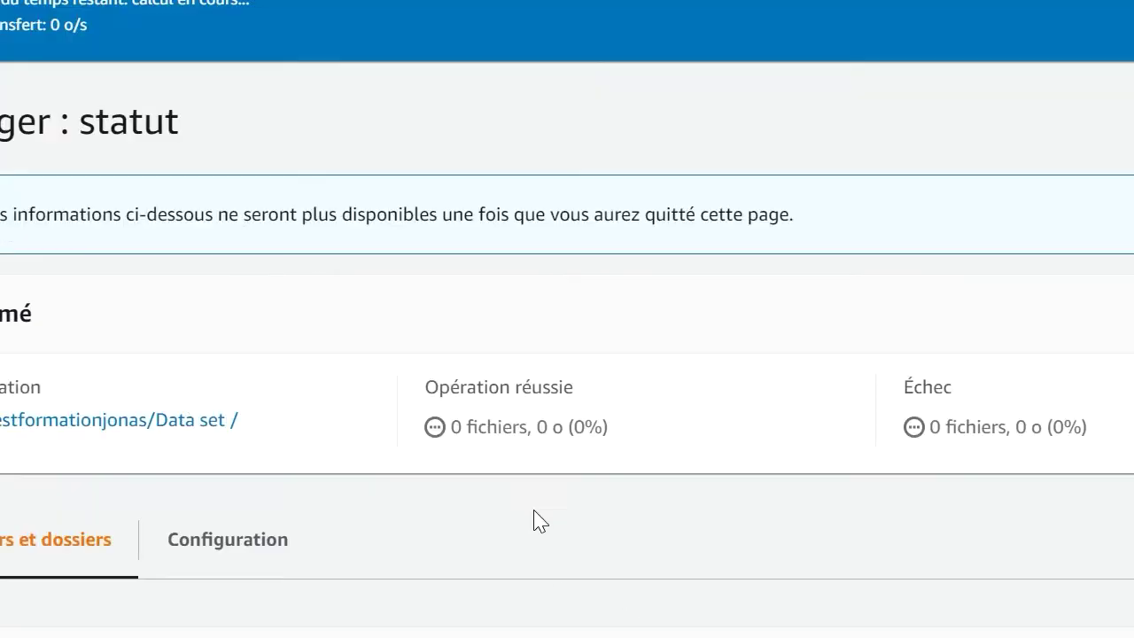
scroll(549, 509, down, 3)
scroll(564, 483, down, 1)
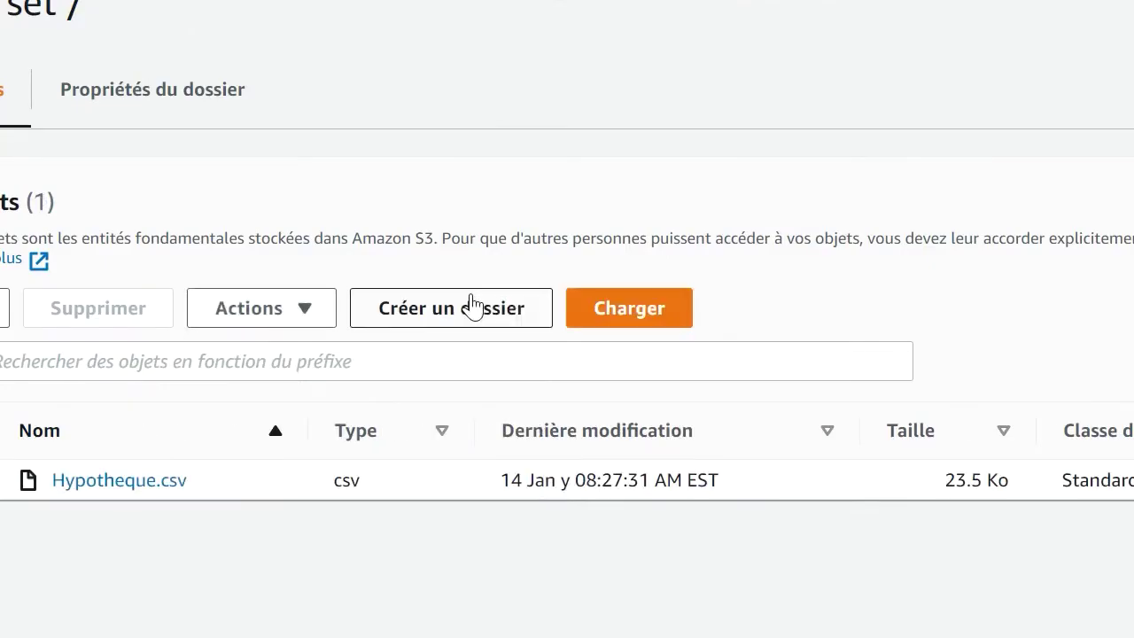
Step: Start another upload to the Data set folder and add the Iris file from the local Data Set folder
click(632, 312)
scroll(625, 328, down, 6)
scroll(584, 355, up, 3)
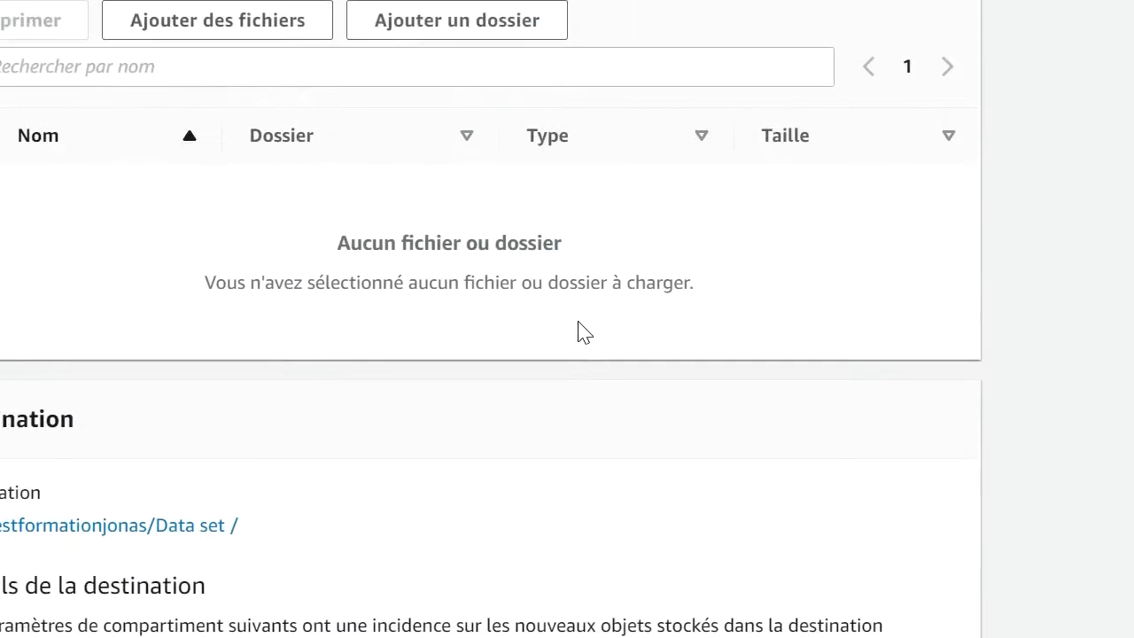
scroll(580, 326, down, 7)
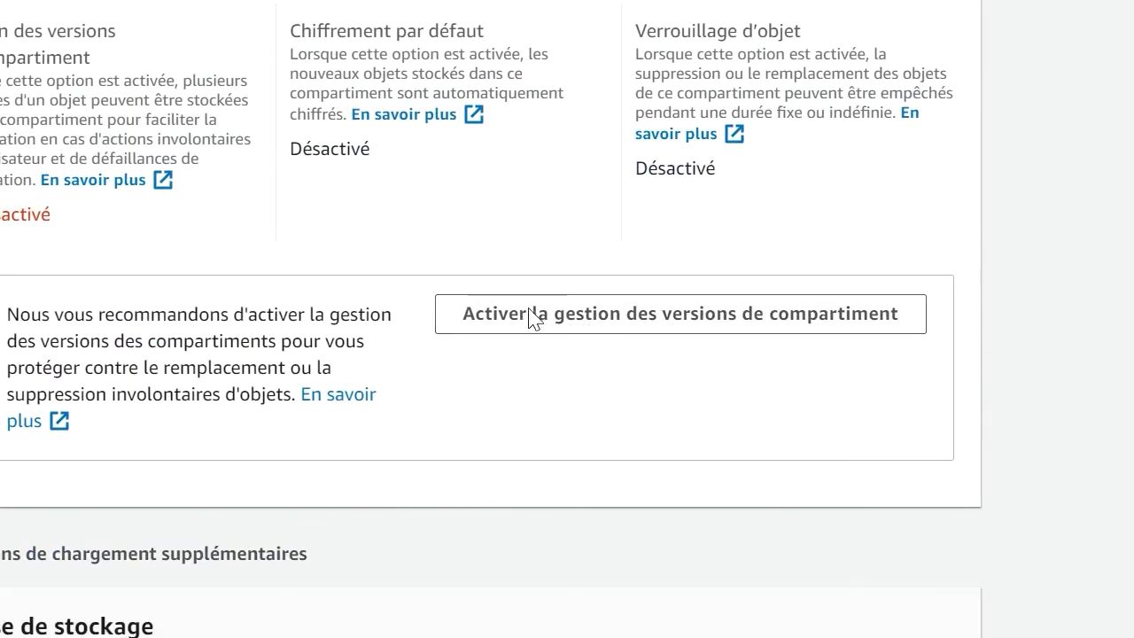
scroll(552, 304, up, 8)
scroll(582, 321, down, 6)
scroll(579, 327, up, 5)
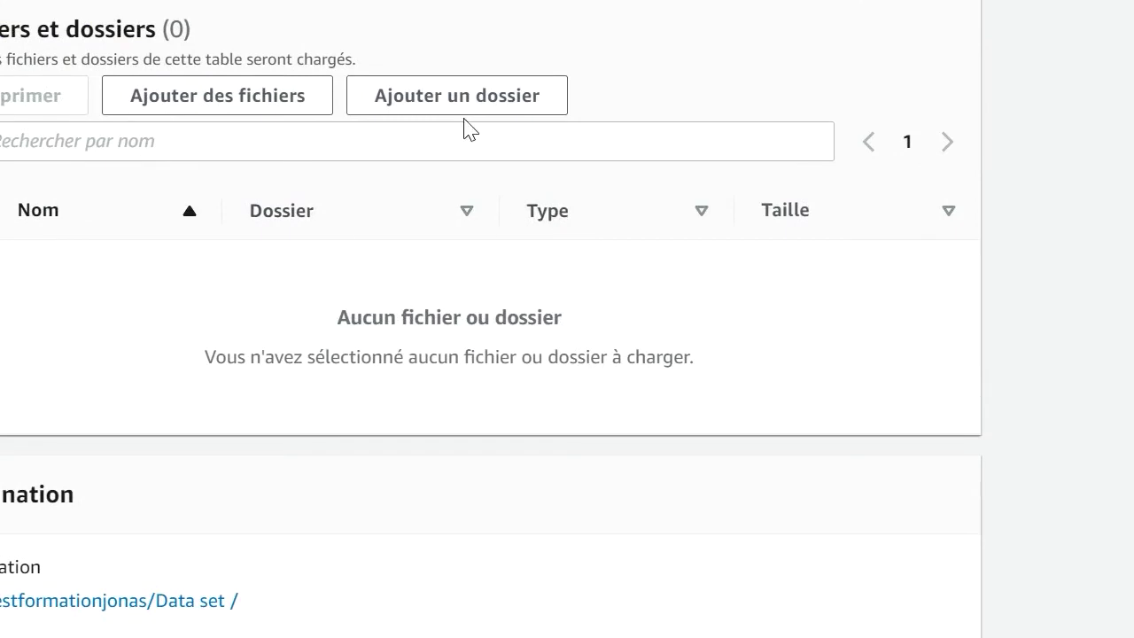
click(281, 104)
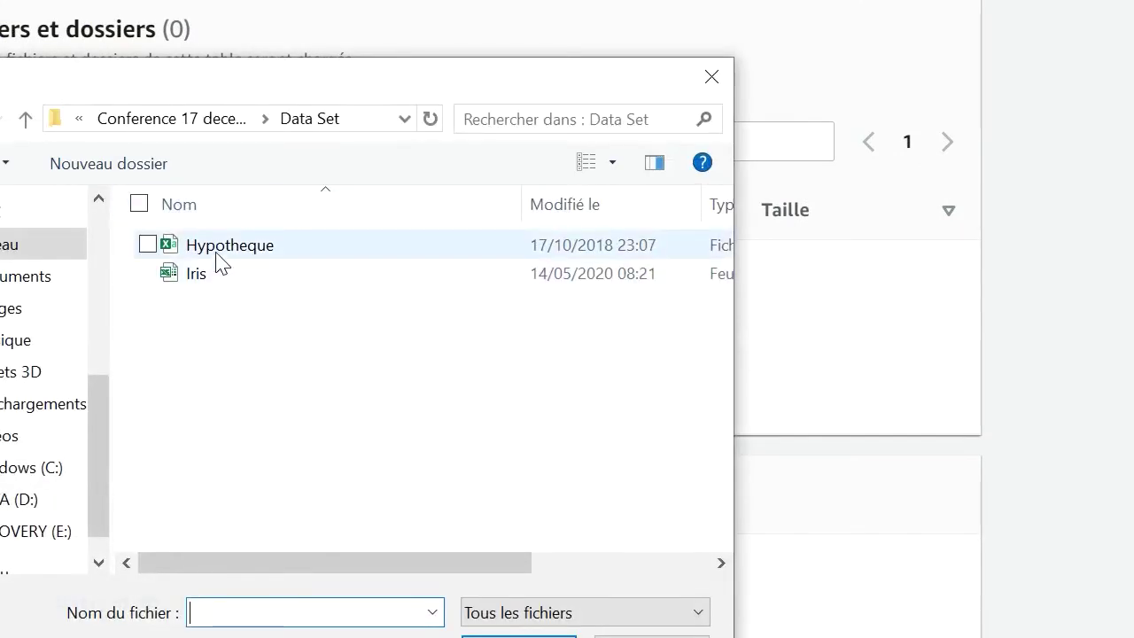
click(189, 276)
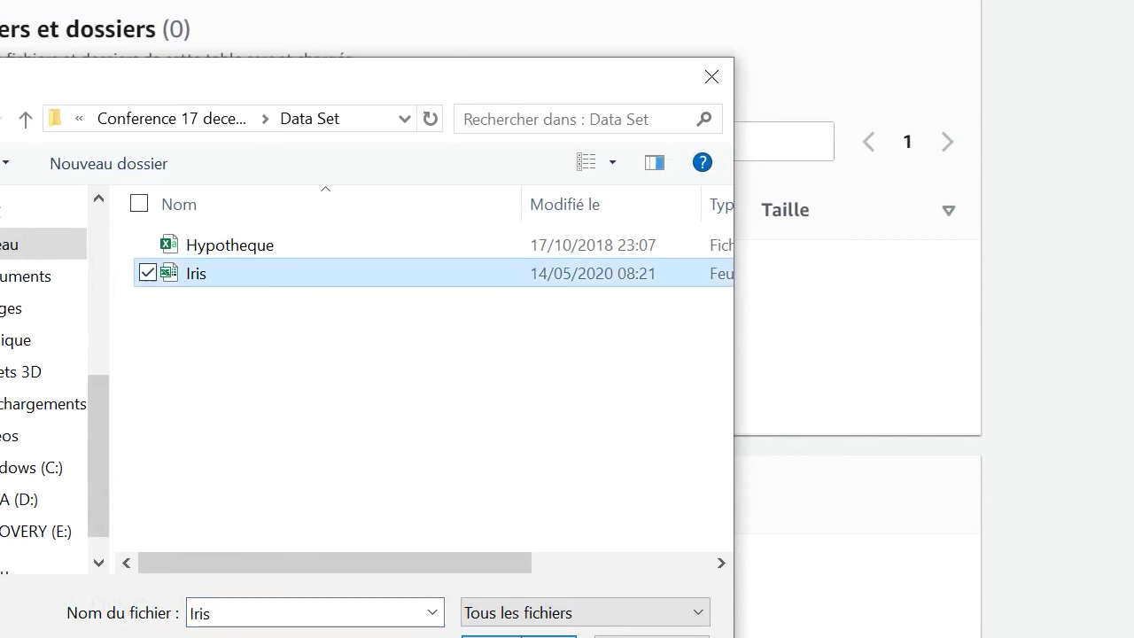
click(518, 636)
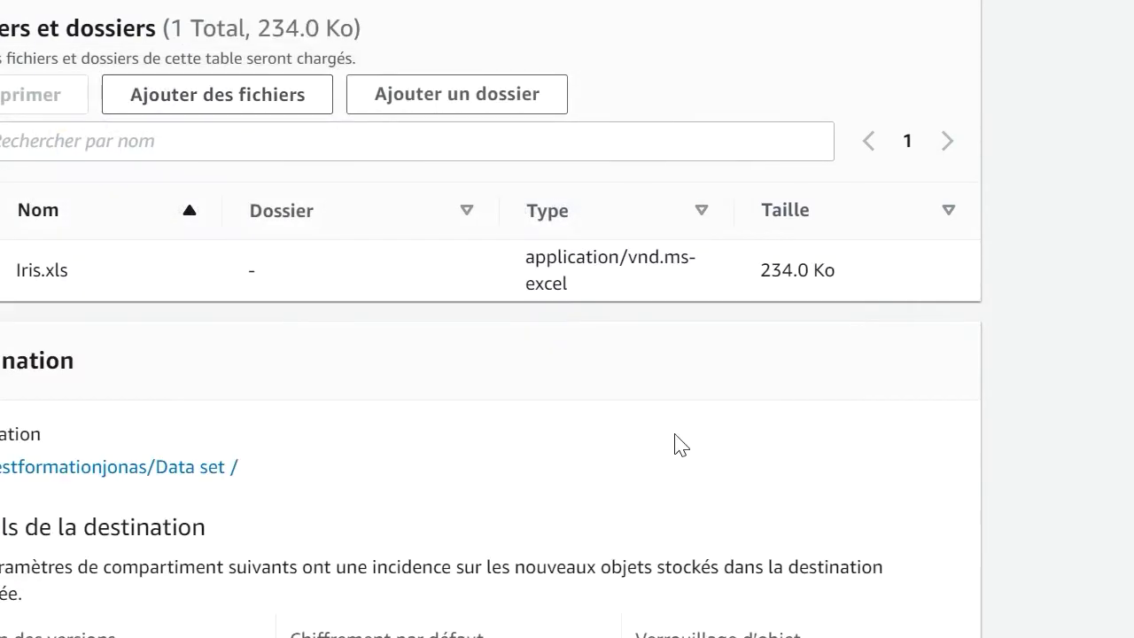
Step: Upload Iris.xls without adding tags or metadata, check its upload status, and return to the Data set folder
scroll(677, 439, down, 15)
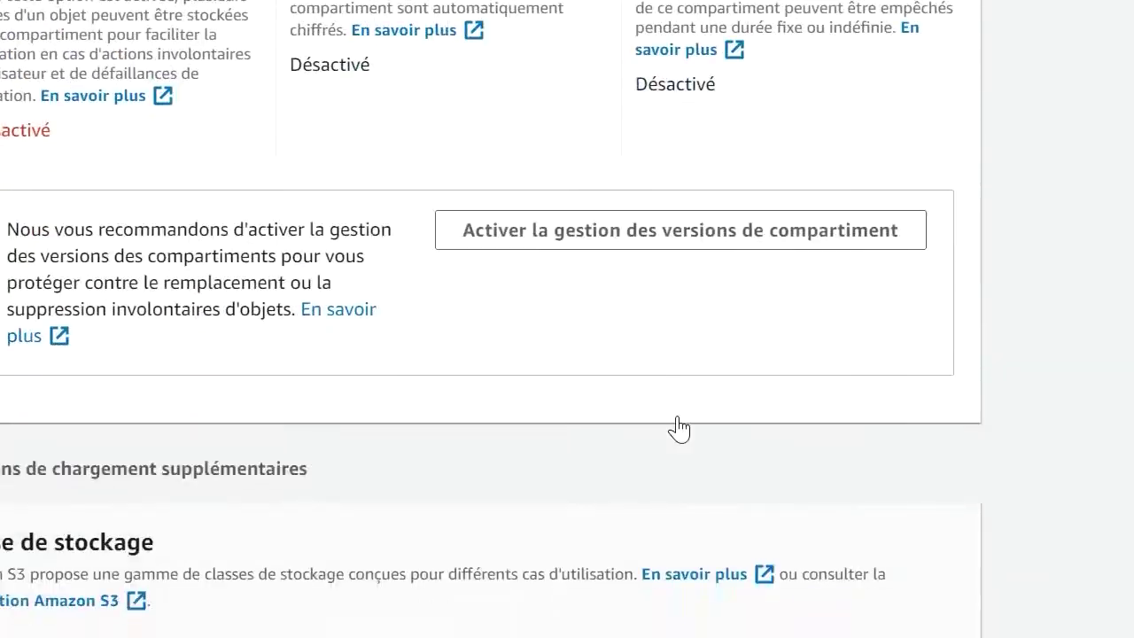
scroll(682, 434, down, 10)
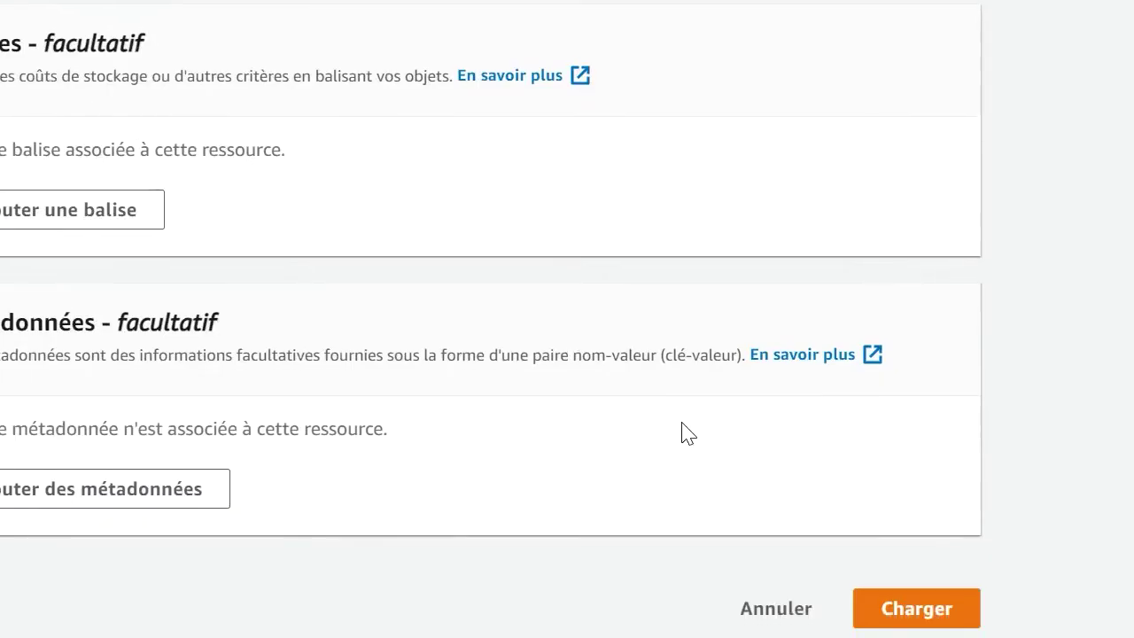
click(919, 618)
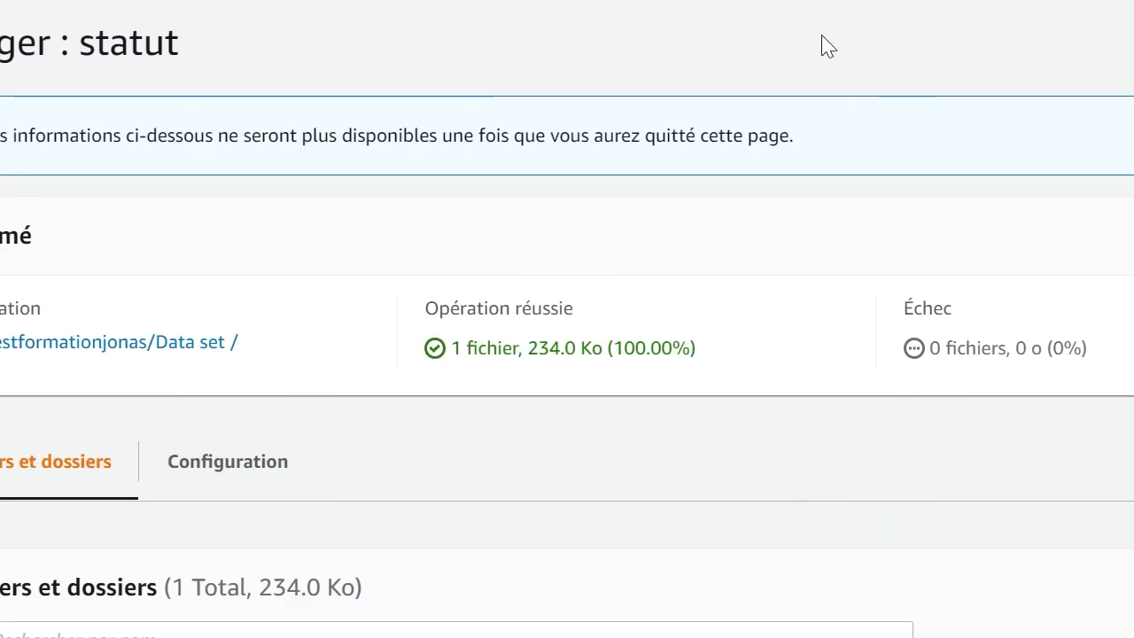
scroll(744, 381, down, 2)
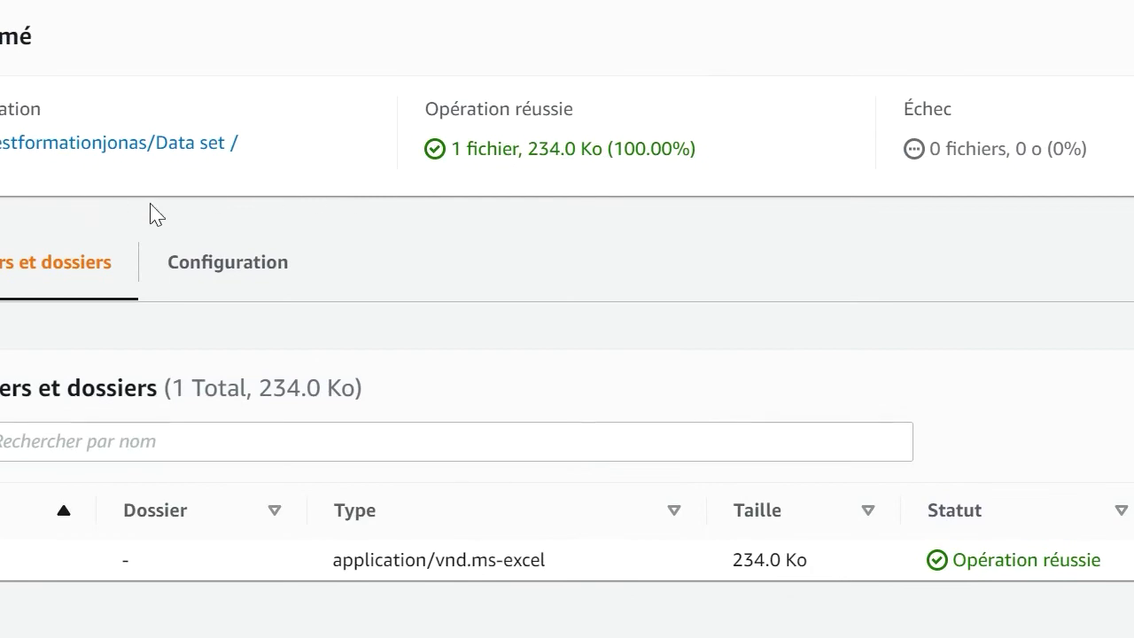
click(121, 145)
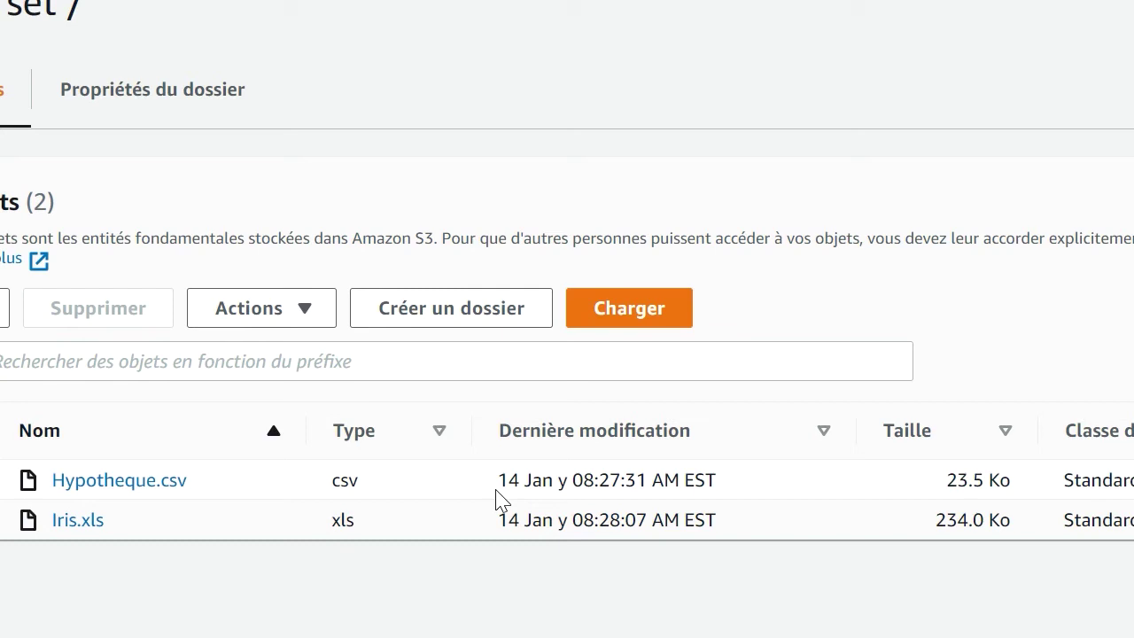
Step: Review the actions available for Hypotheque.csv and Iris.xls, and permanently delete both objects, confirming with "supprimer définitivement"
click(295, 324)
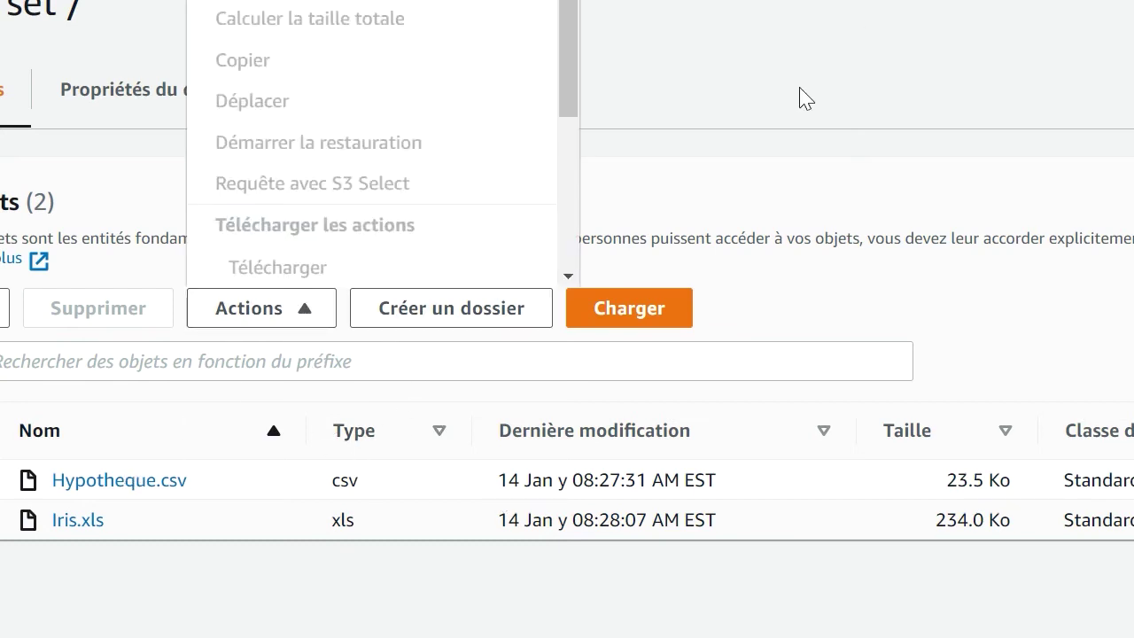
click(761, 141)
click(2, 489)
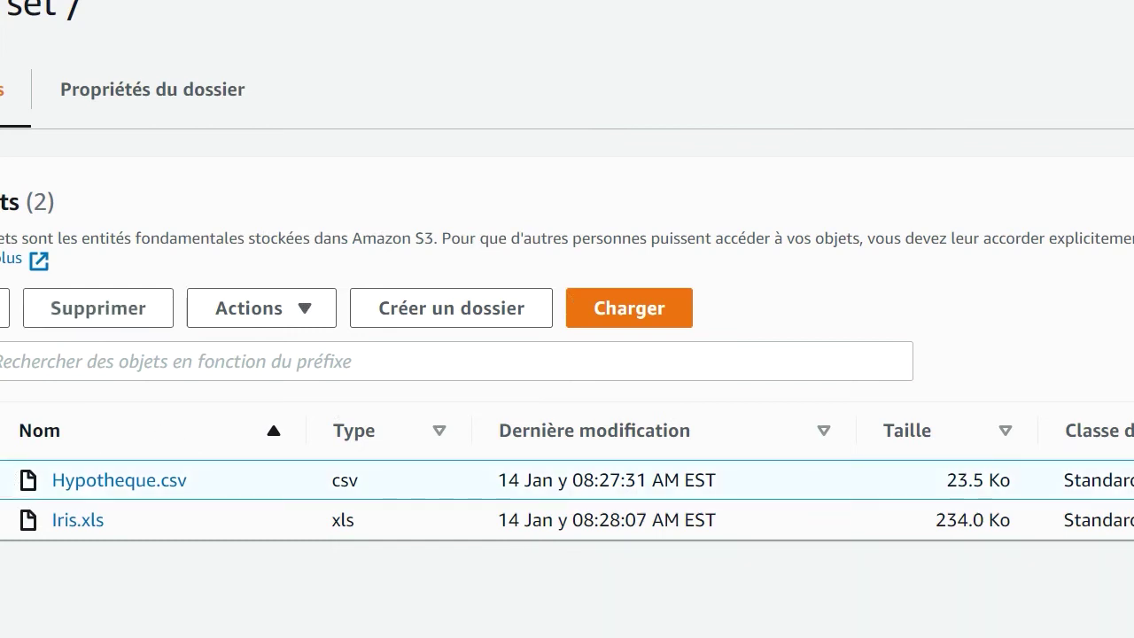
click(3, 530)
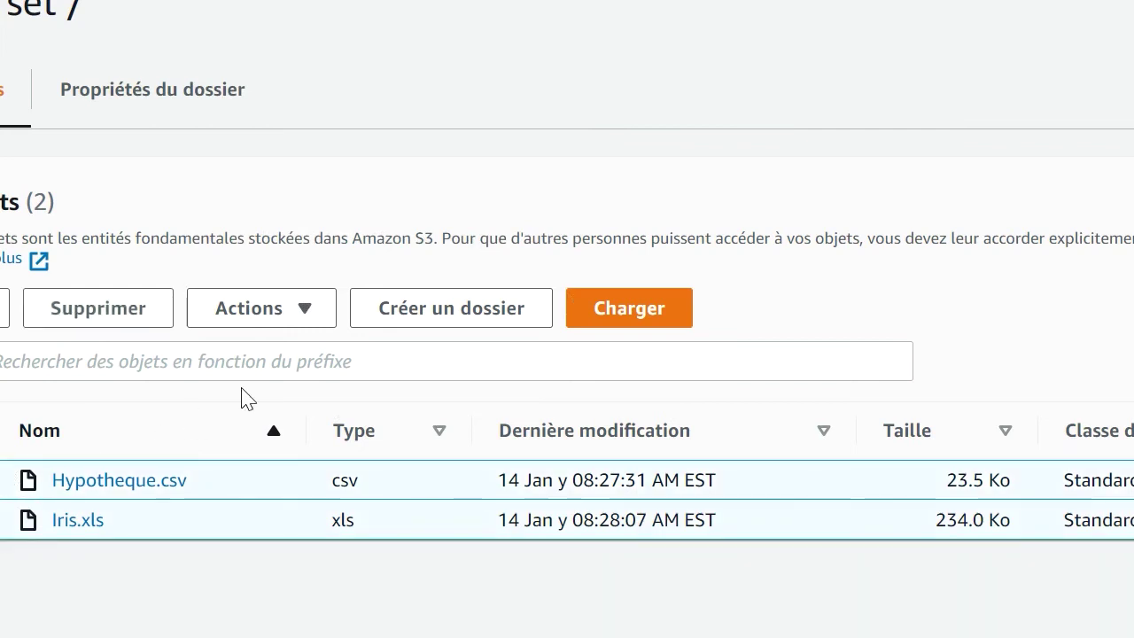
click(302, 316)
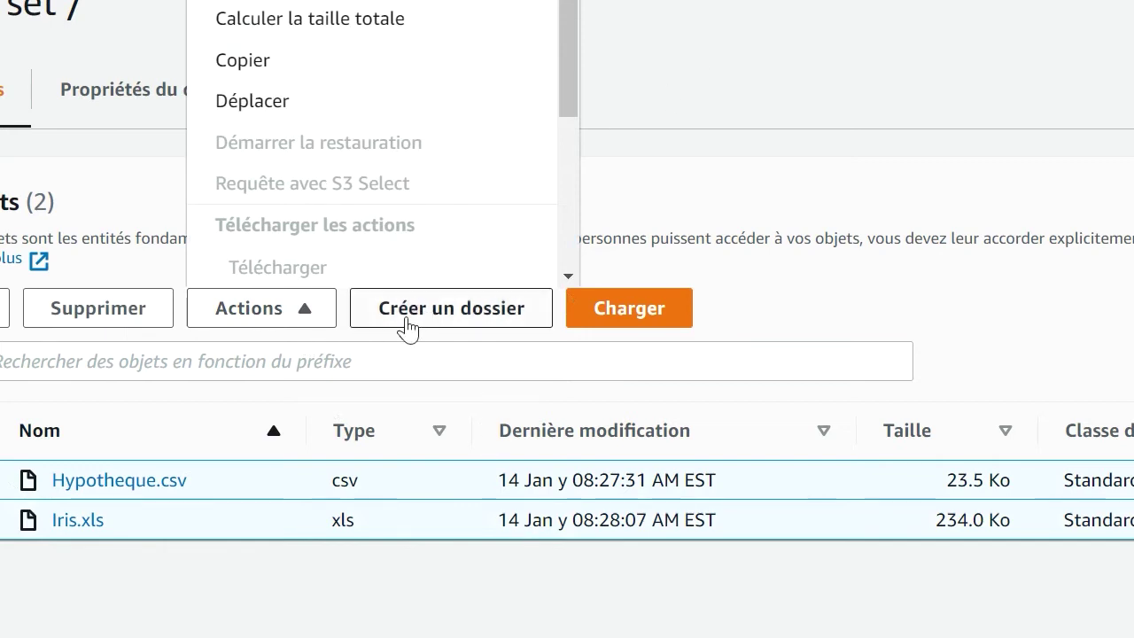
click(119, 316)
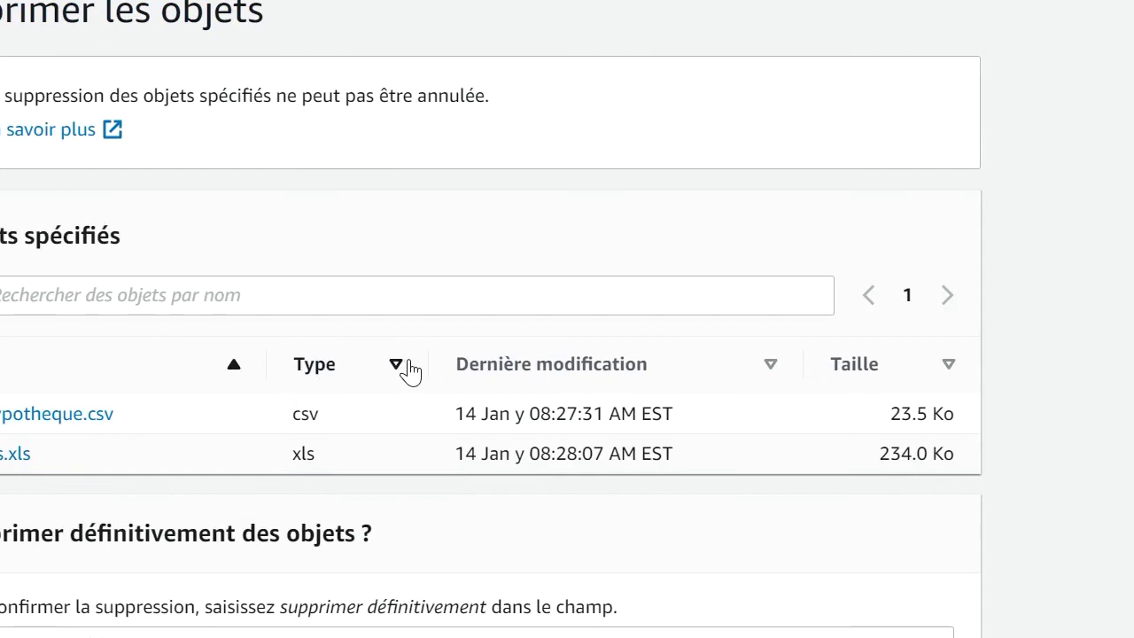
scroll(411, 371, down, 2)
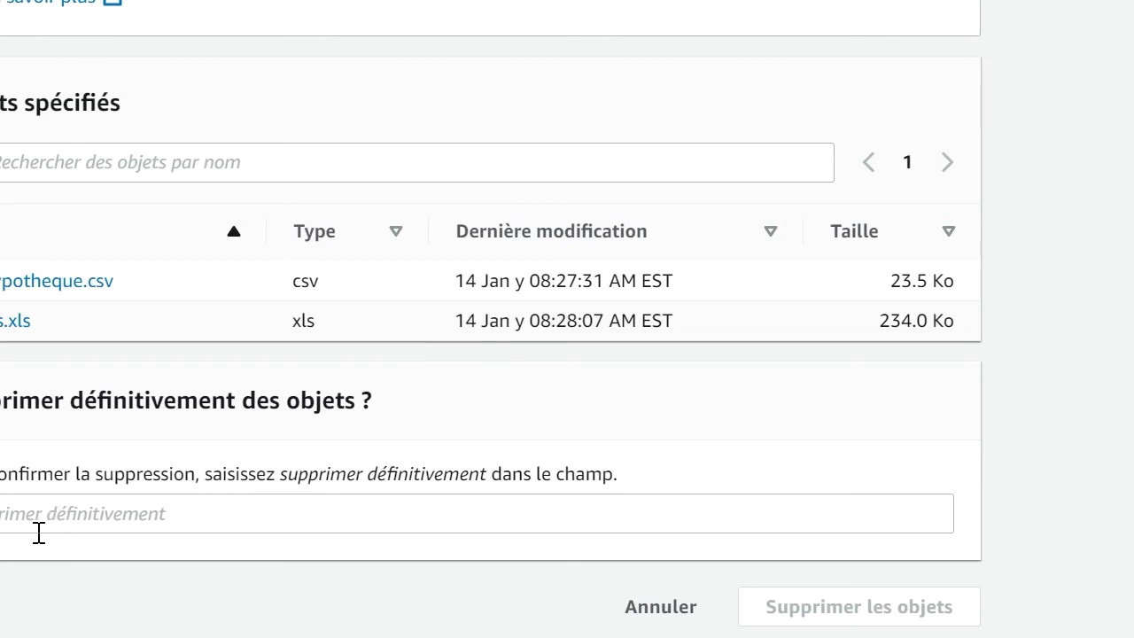
click(115, 512)
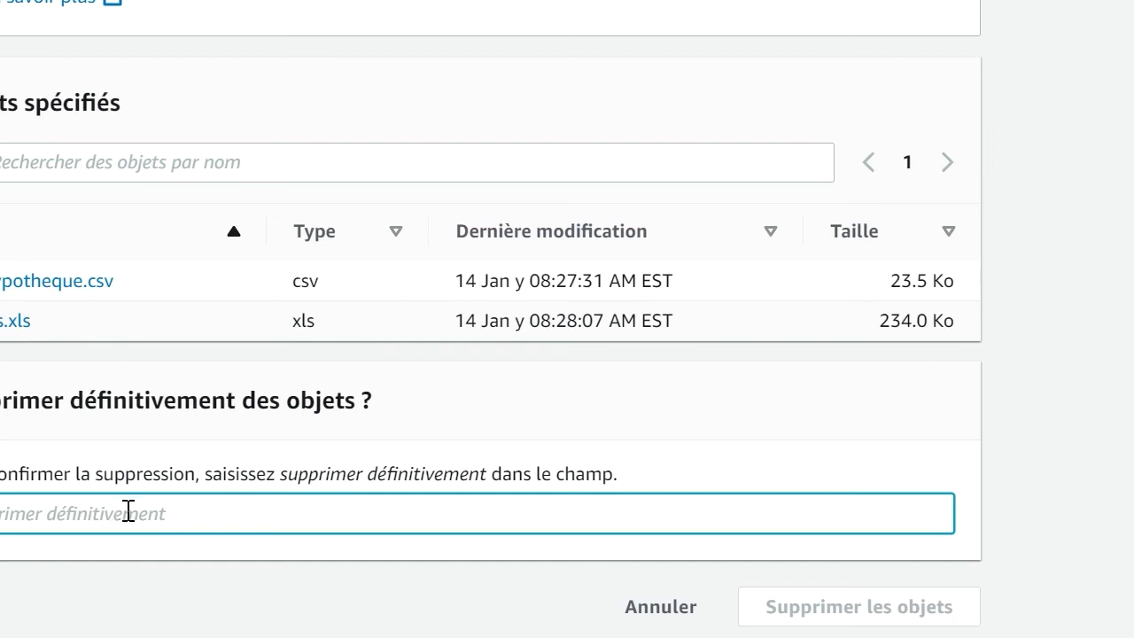
text(sur)
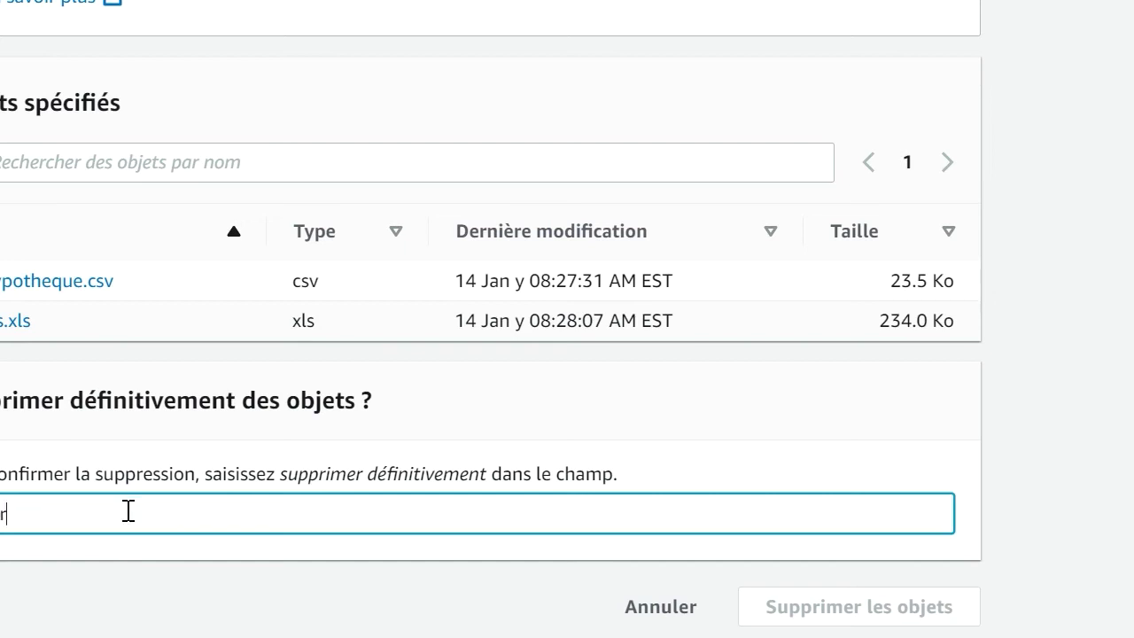
text(imer défini)
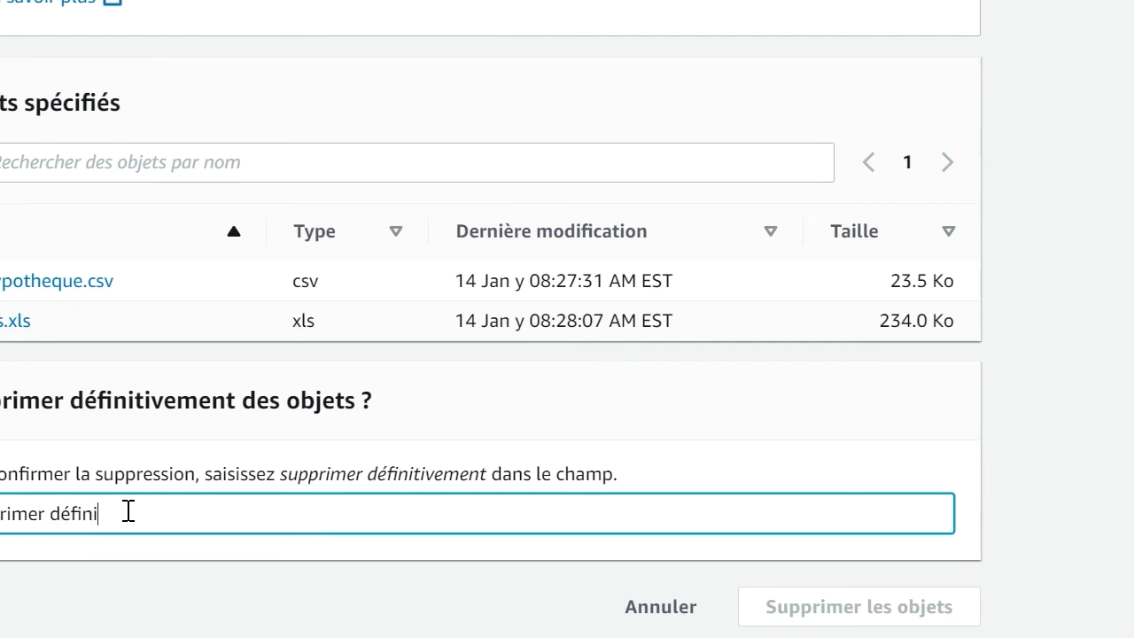
text(tivement)
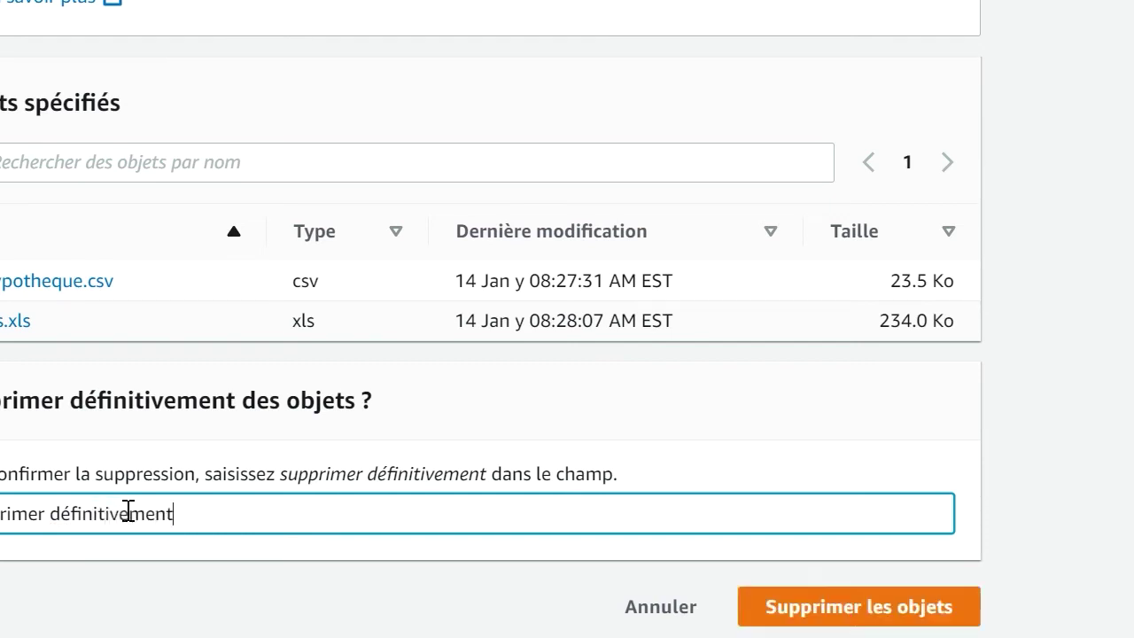
click(902, 618)
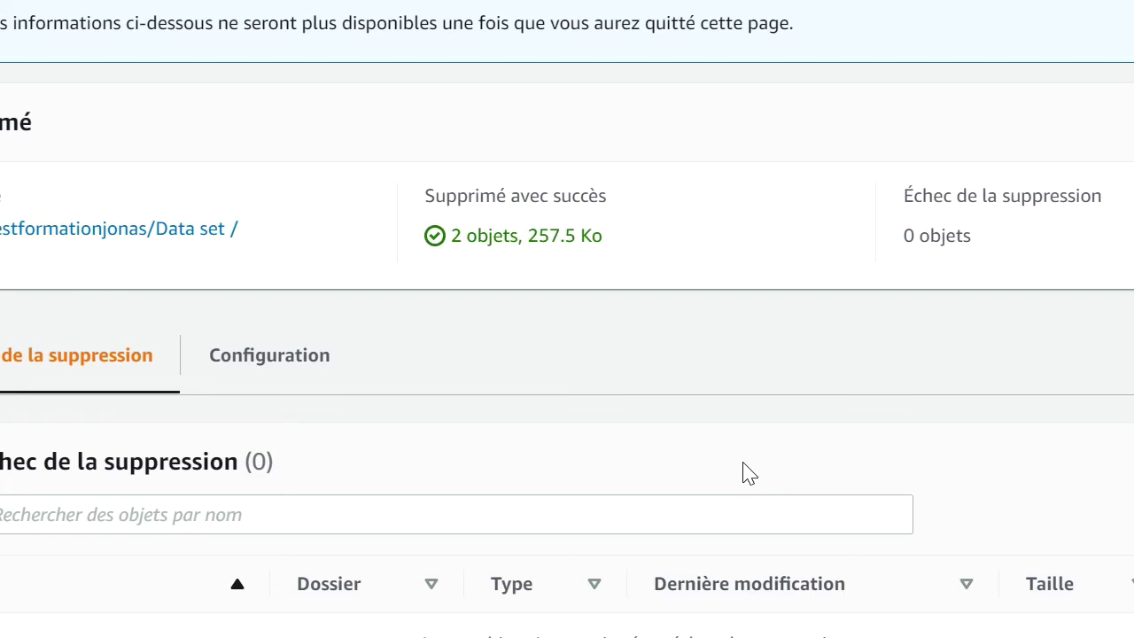
Step: Check the deletion status and the Data set folder's contents, and return to the list of buckets
scroll(749, 475, down, 1)
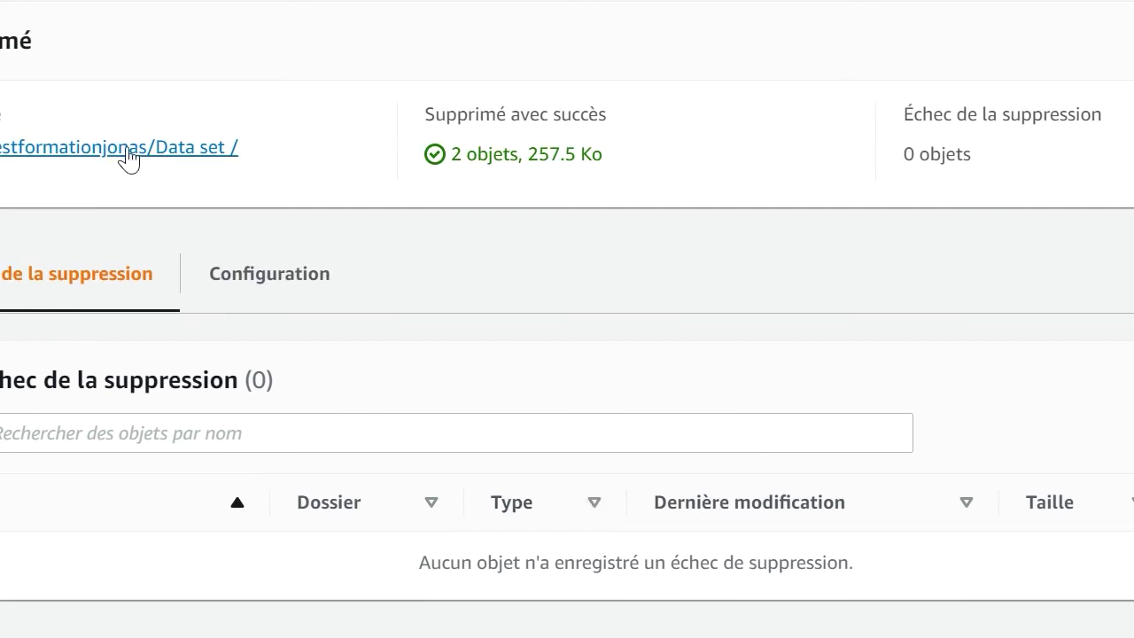
scroll(653, 315, up, 1)
scroll(653, 314, up, 1)
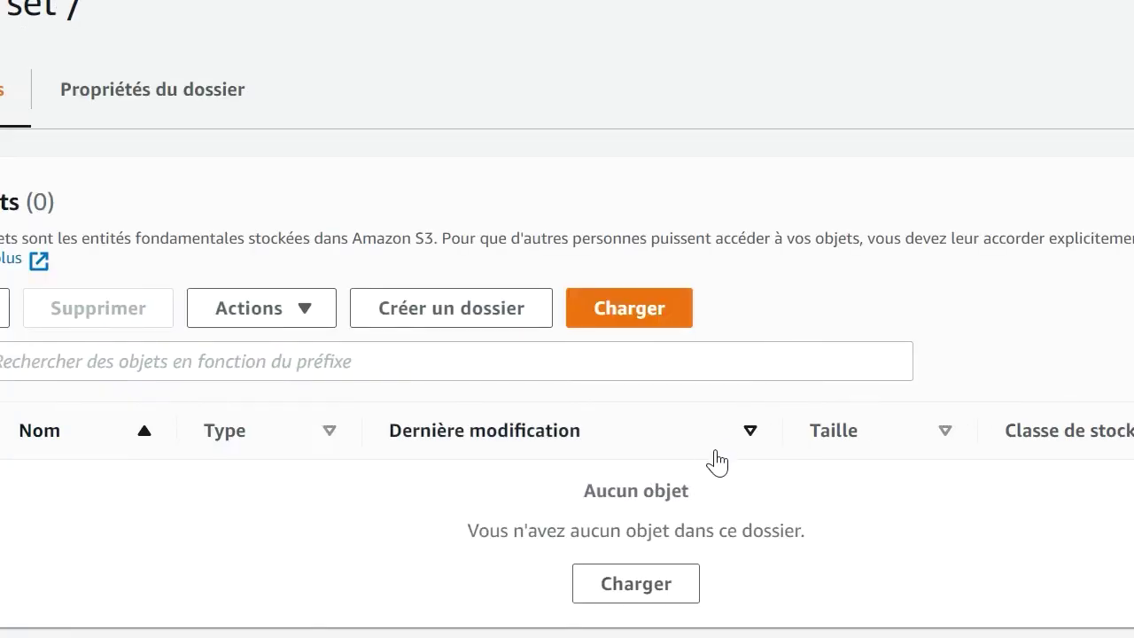
scroll(720, 460, down, 1)
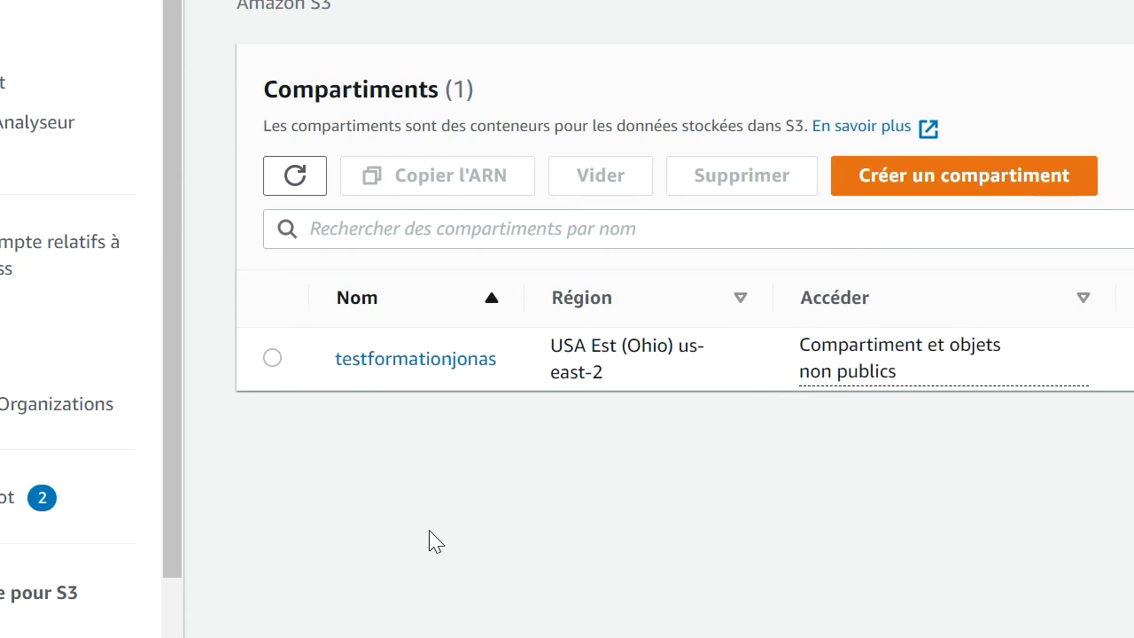
Step: Try to delete the Ohio bucket, switch to its empty-bucket configuration, and empty it, confirming with "supprimer définitivement"
click(292, 366)
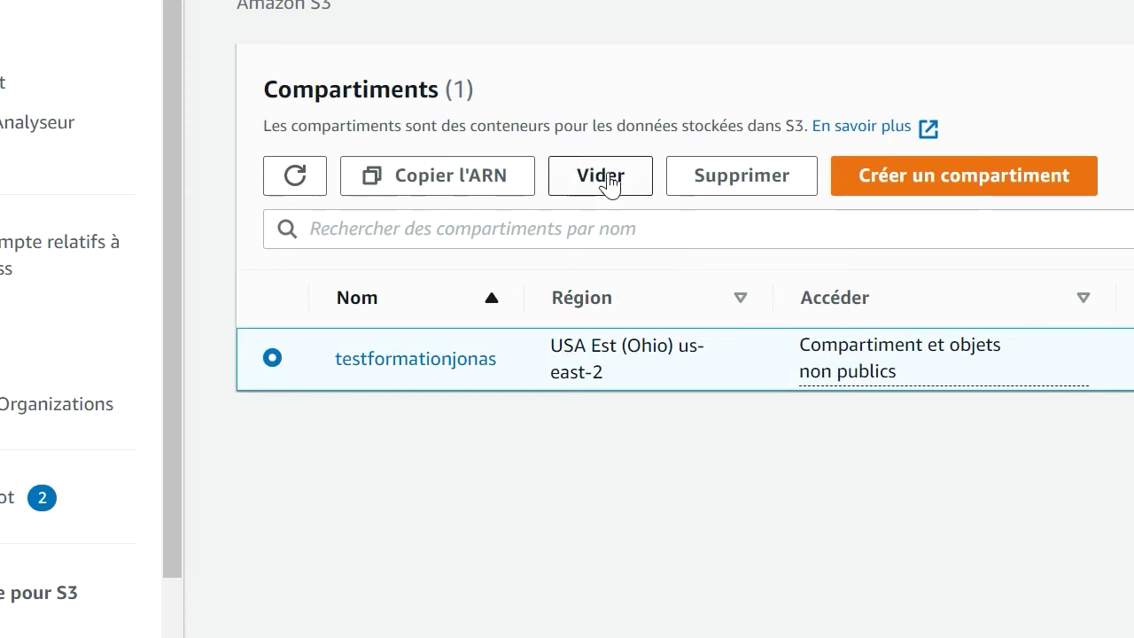
click(759, 185)
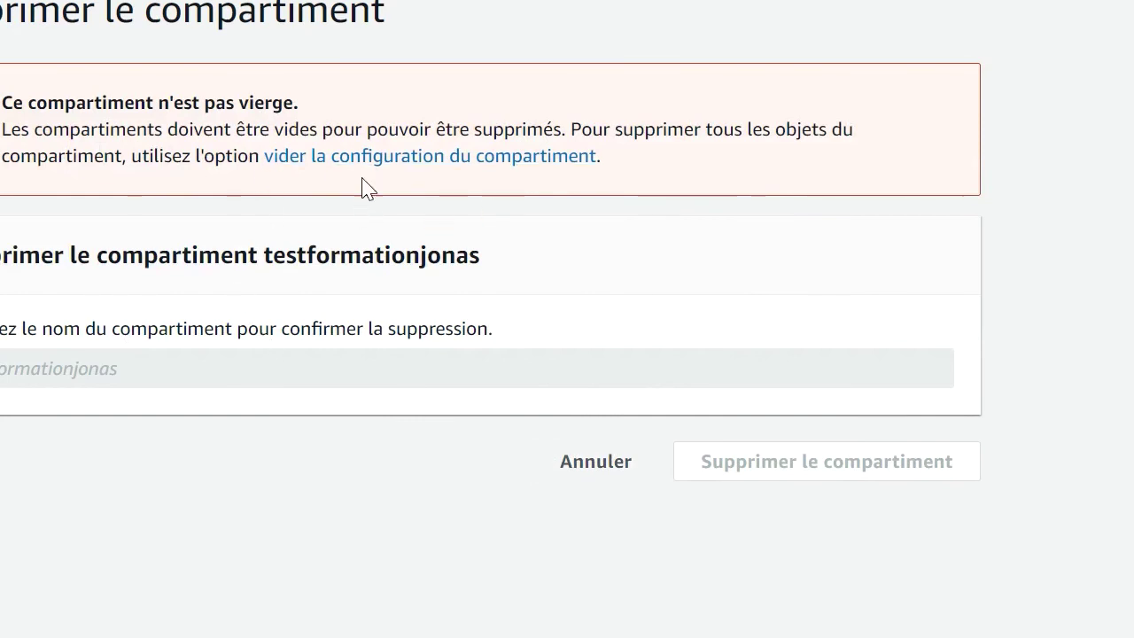
click(415, 171)
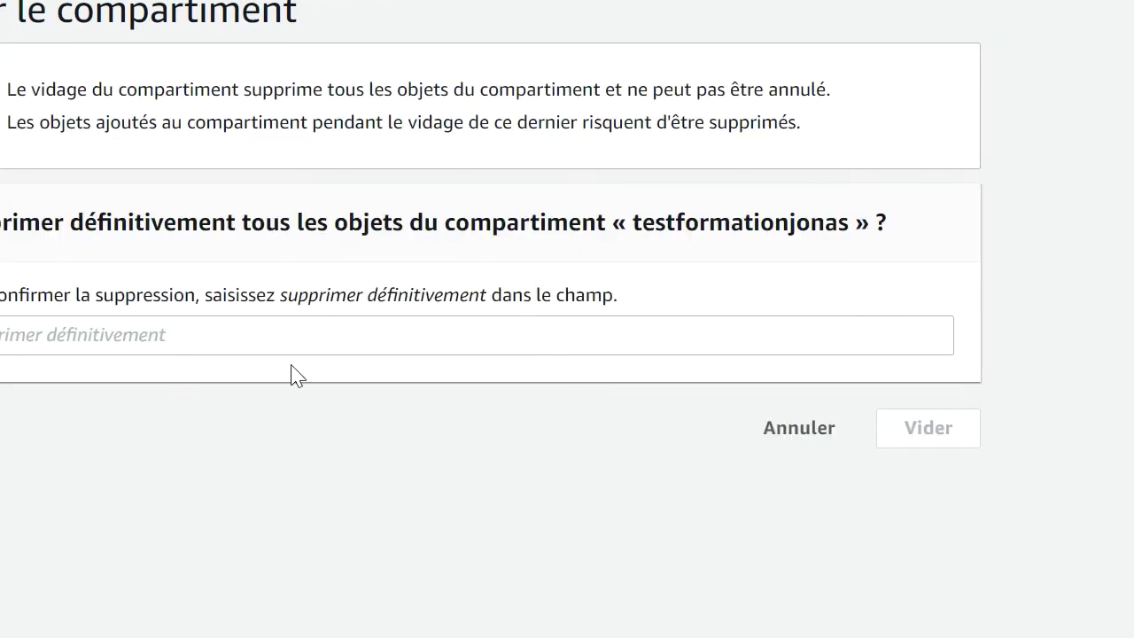
click(221, 339)
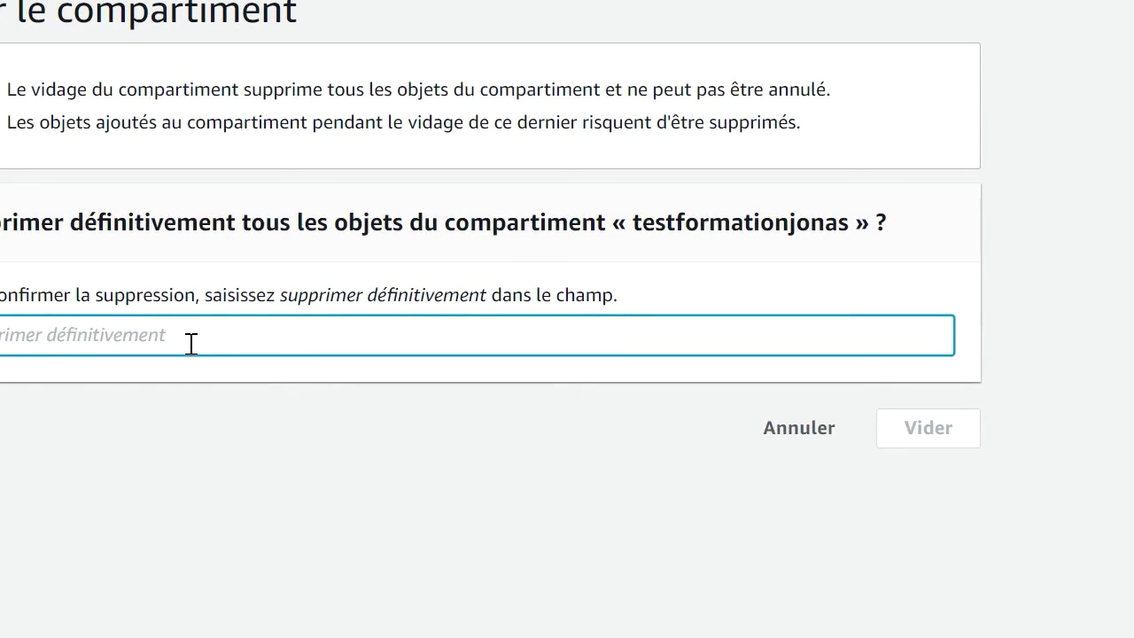
text(s)
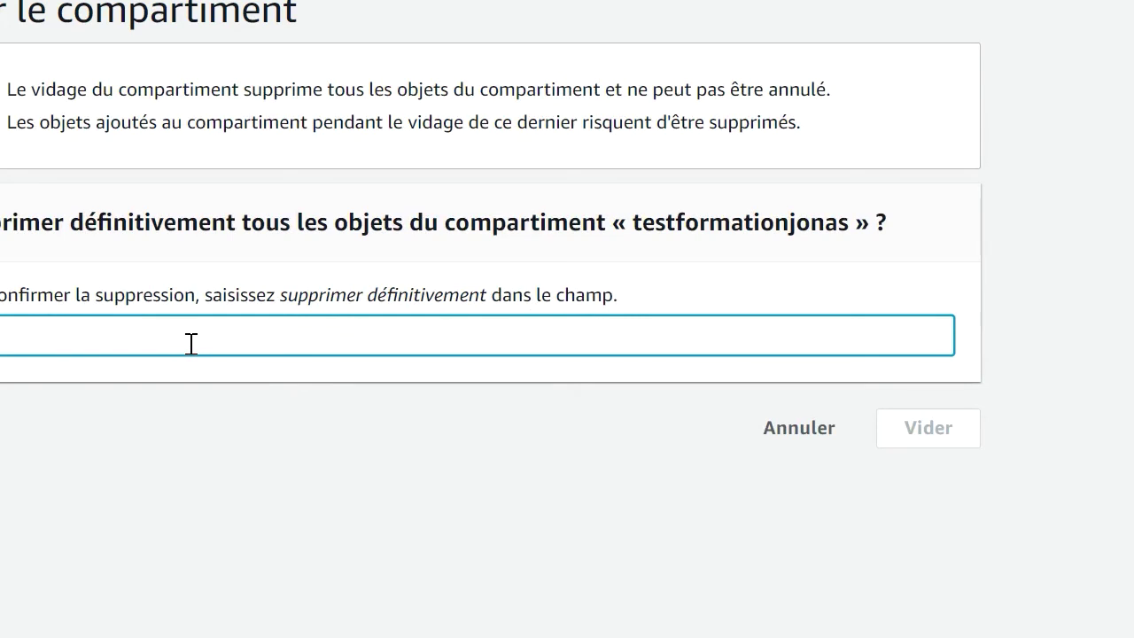
text(rimer défini)
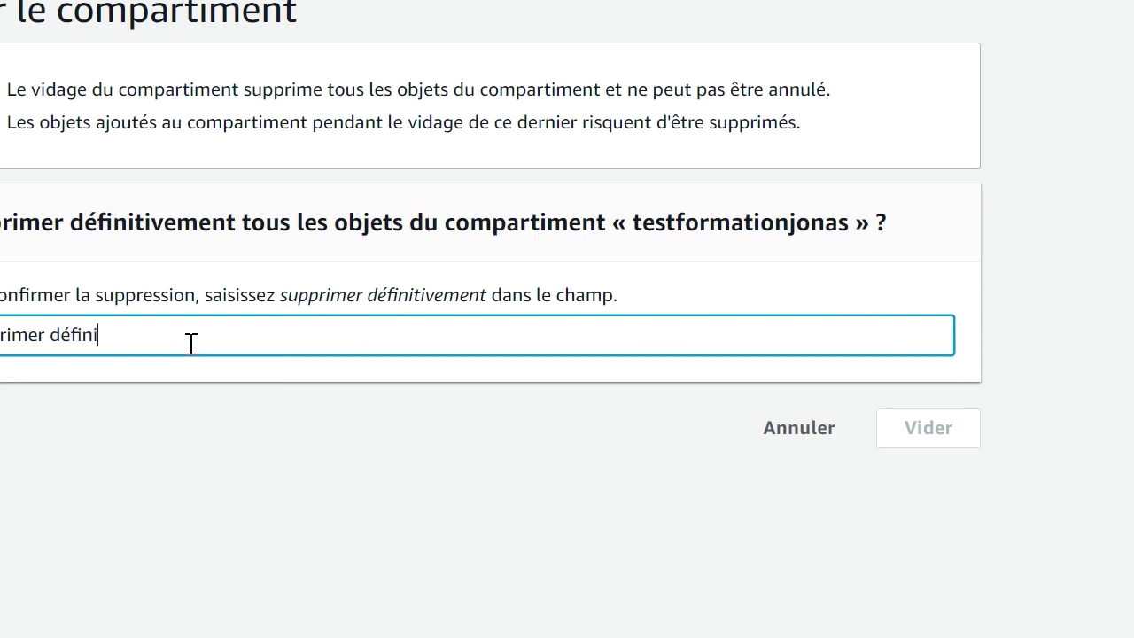
text(tivement)
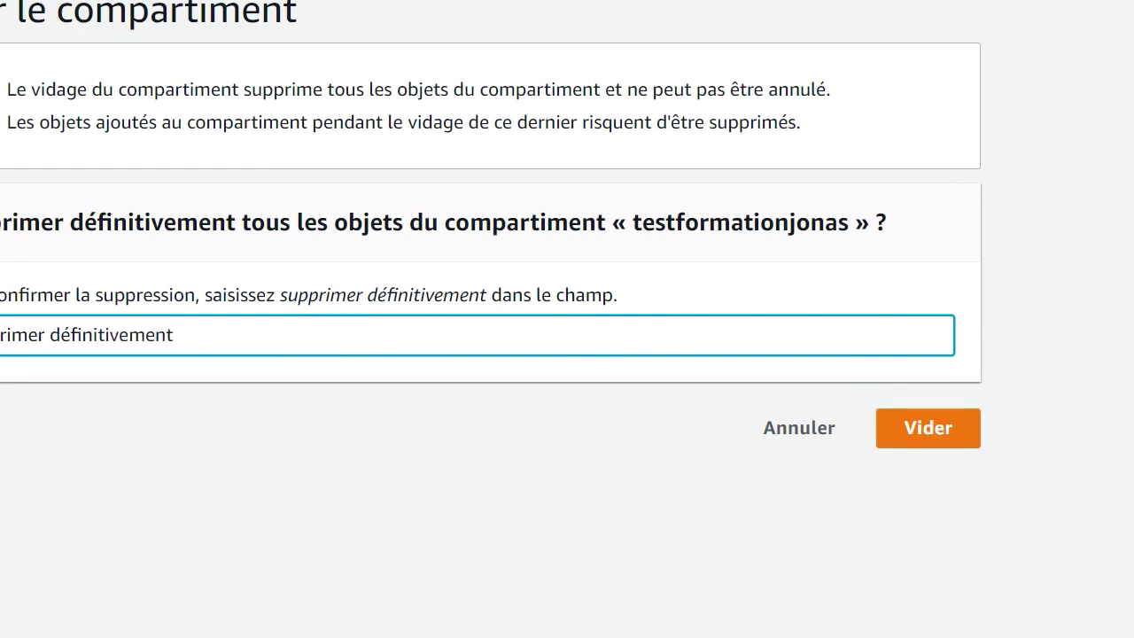
click(921, 432)
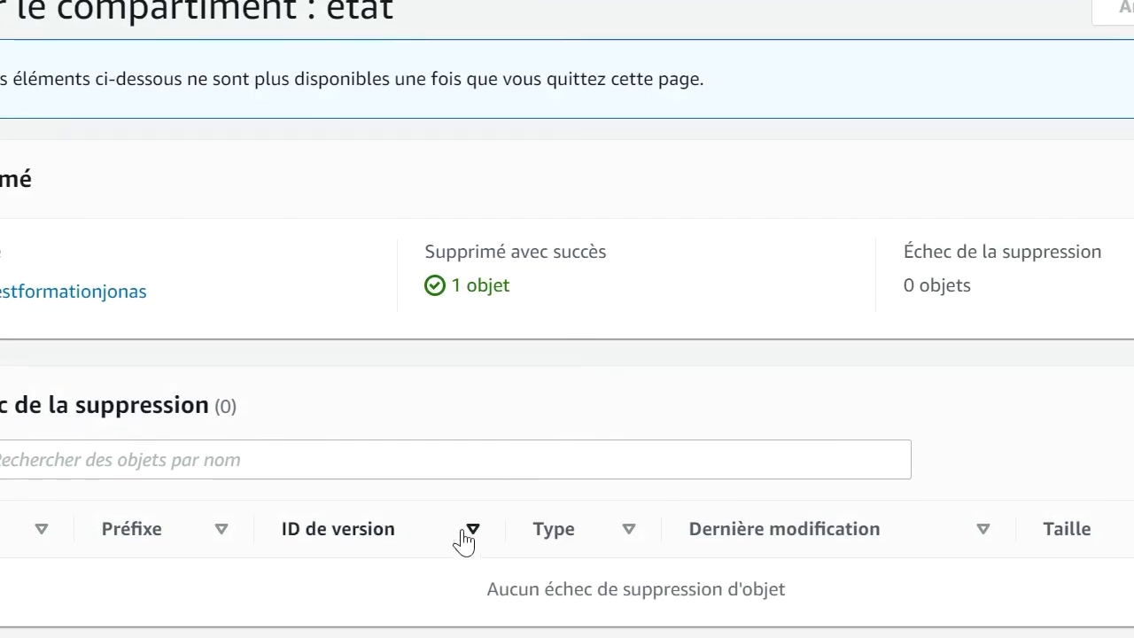
Step: Check the object list of the emptied bucket and return to the list of buckets
click(93, 293)
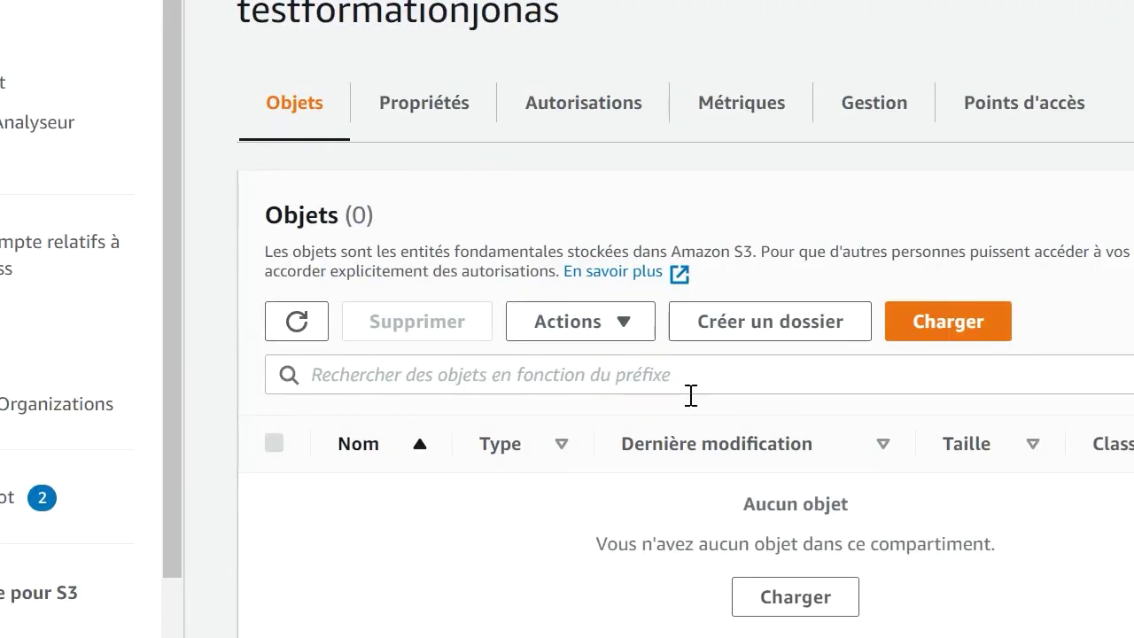
scroll(719, 487, down, 1)
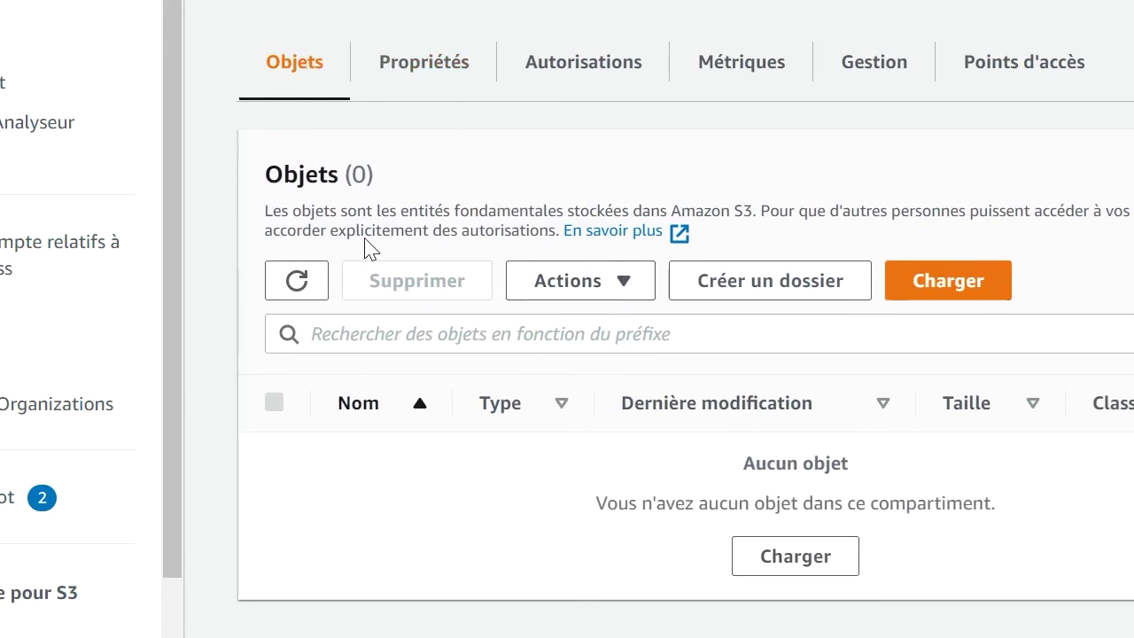
click(310, 1)
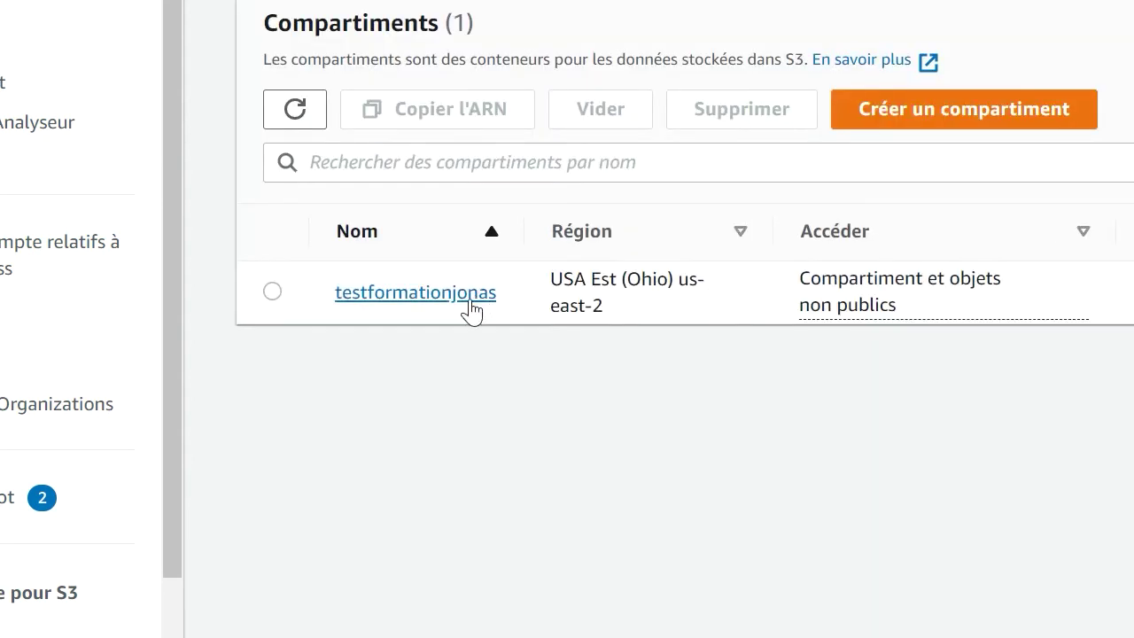
Step: Delete the emptied Ohio bucket, entering its full name to confirm the deletion
click(273, 292)
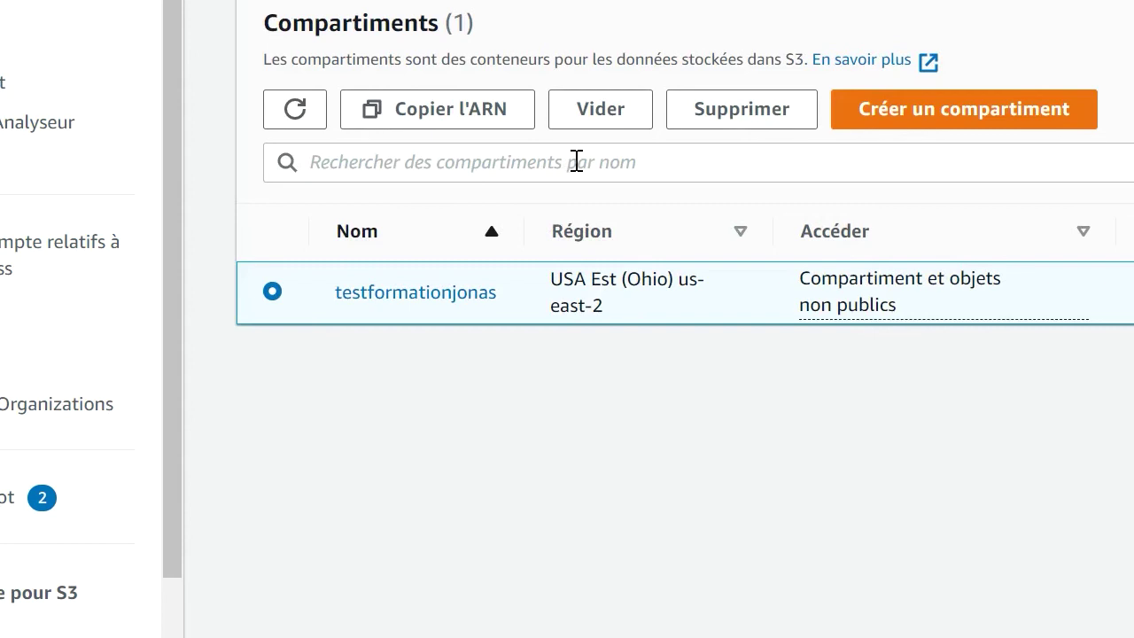
click(726, 114)
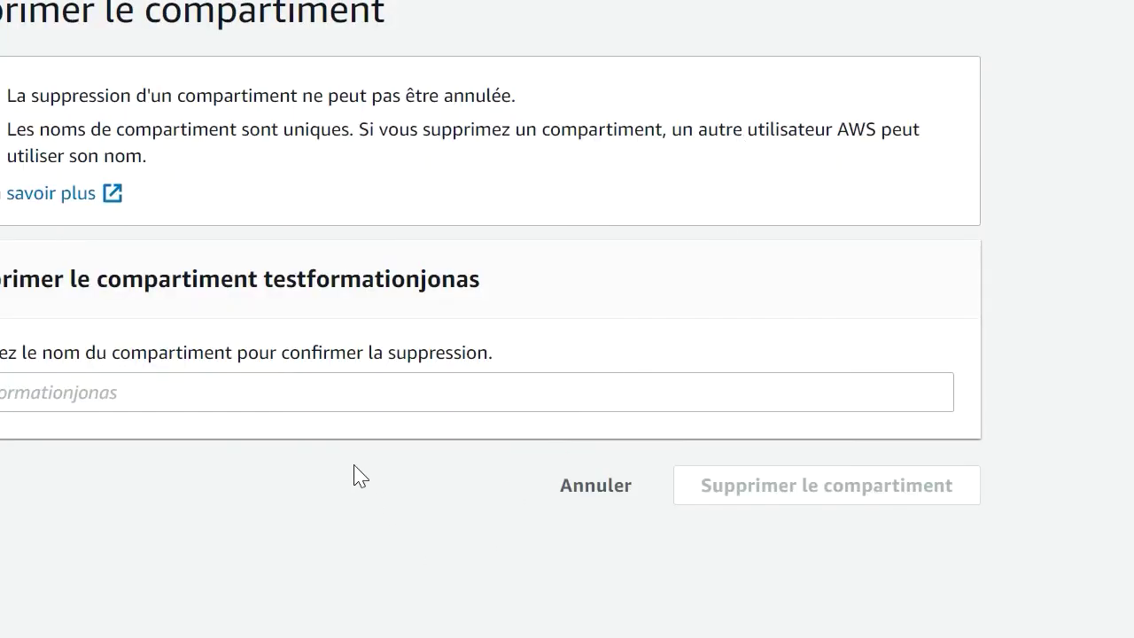
click(143, 395)
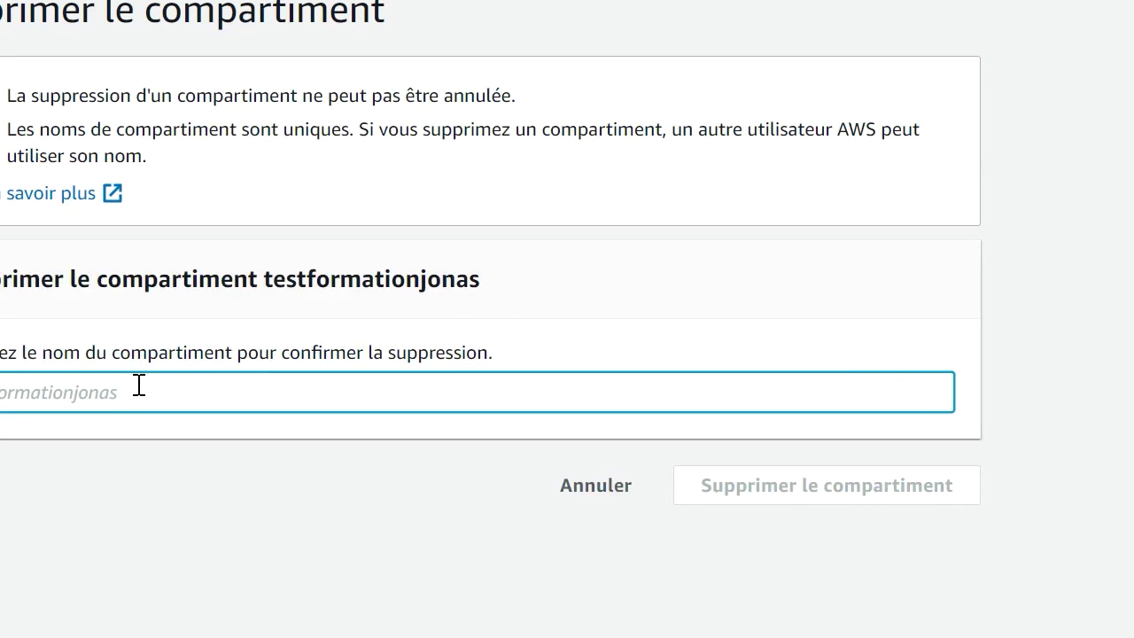
text(te)
text(format)
text(ionjona)
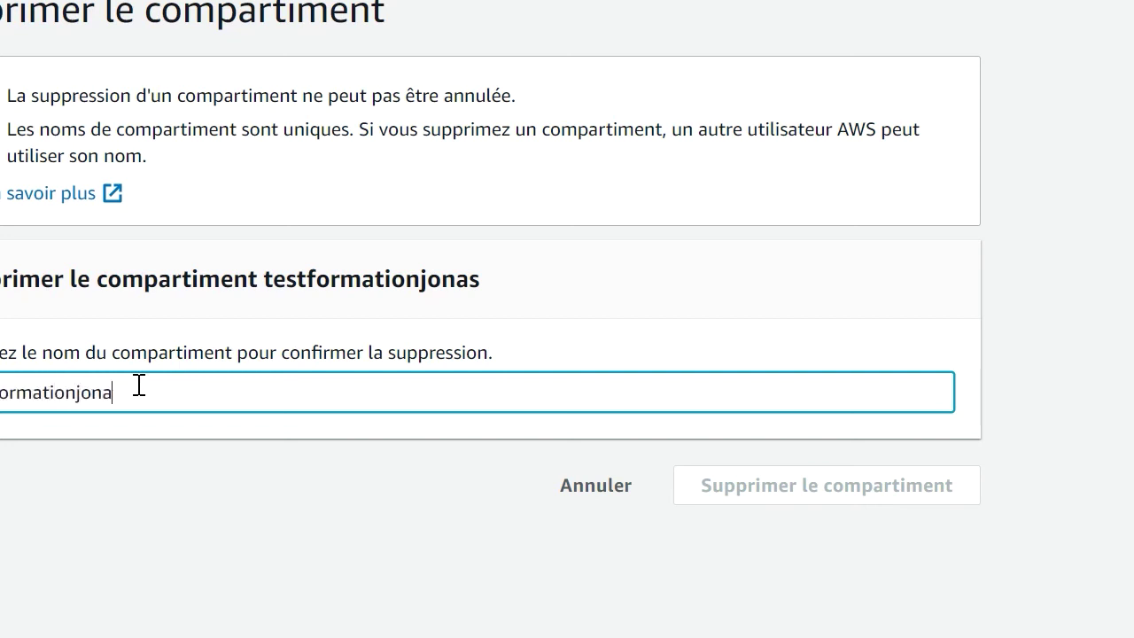
text(s)
click(751, 478)
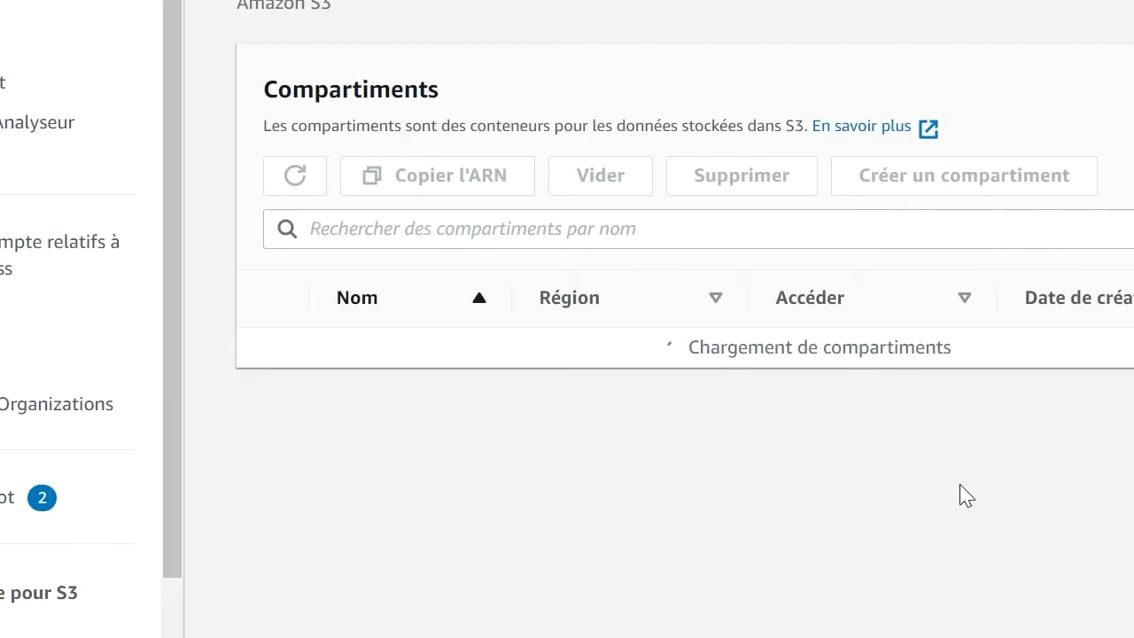